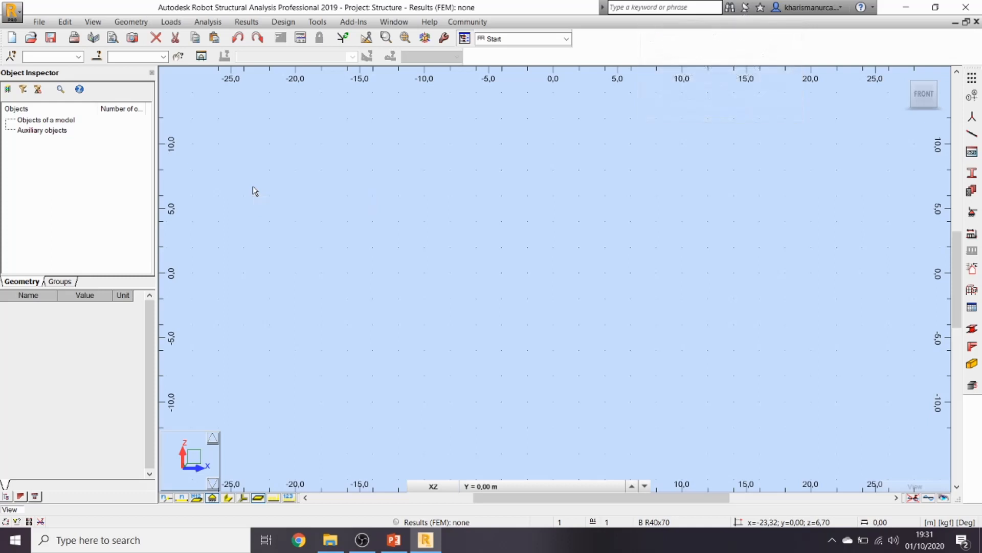
- Set the regional settings to United States in the program preferences and accept them
left_click(316, 22)
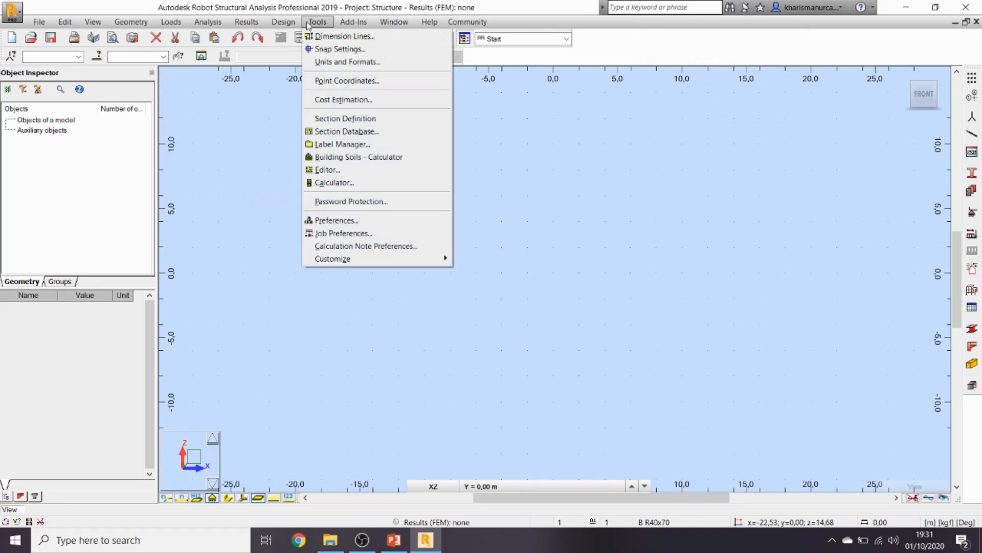
left_click(342, 221)
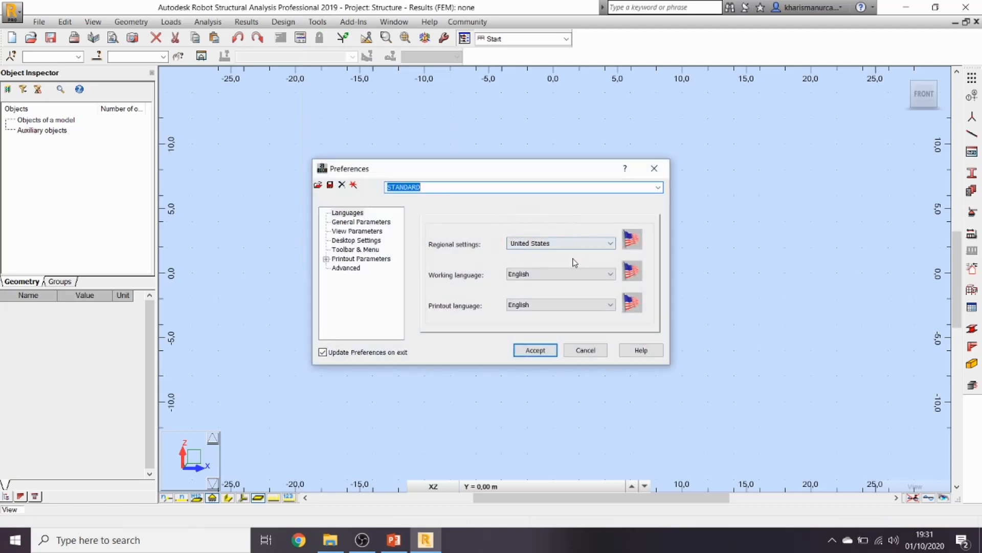
left_click(610, 244)
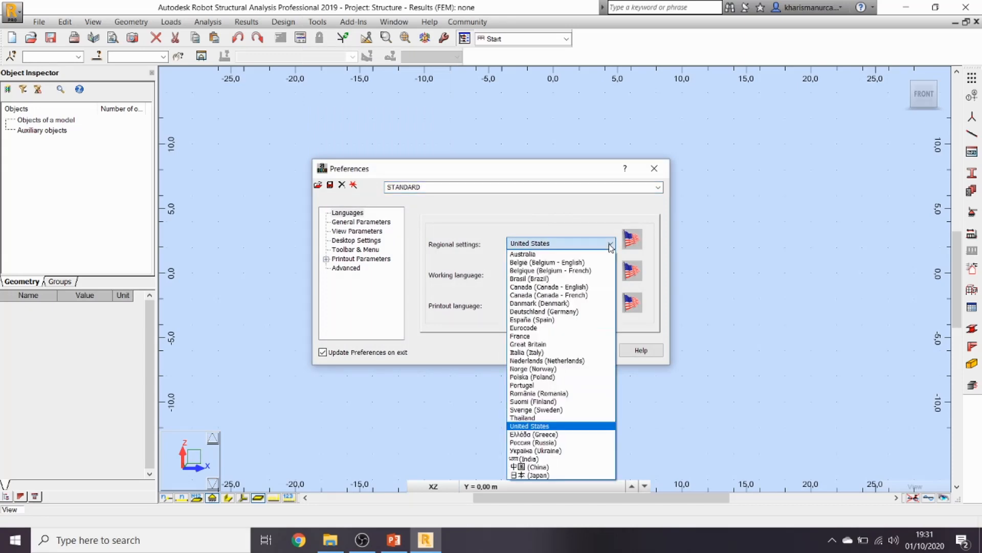
left_click(558, 426)
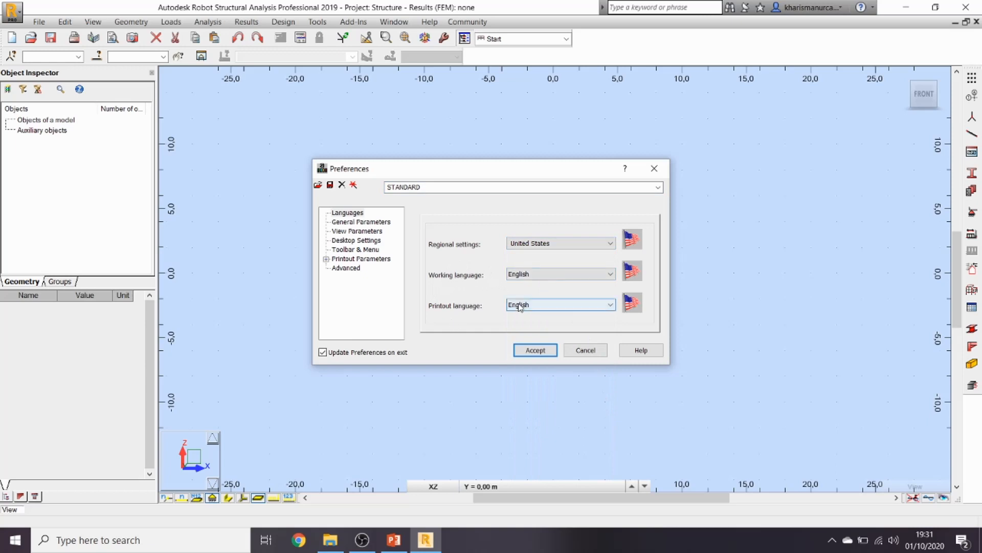
left_click(536, 351)
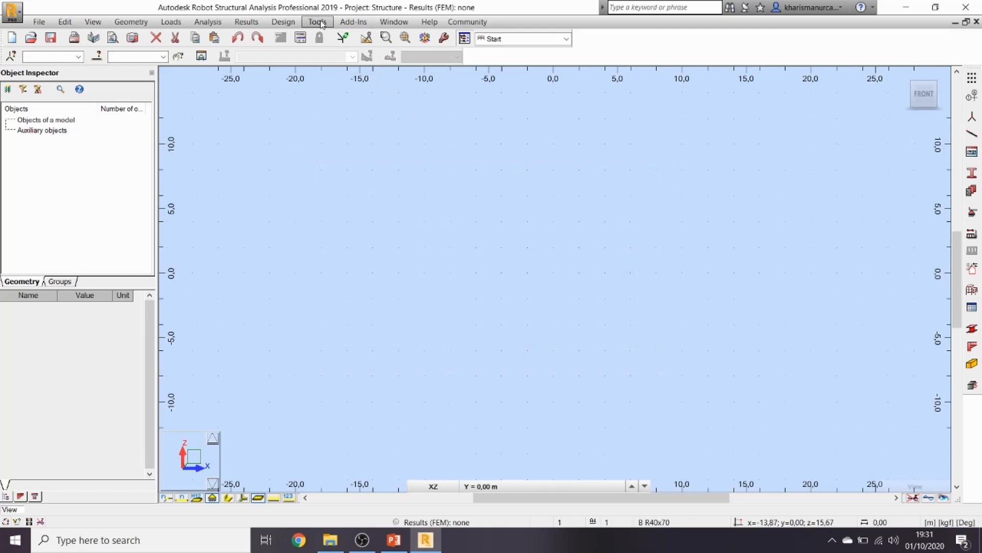
left_click(322, 24)
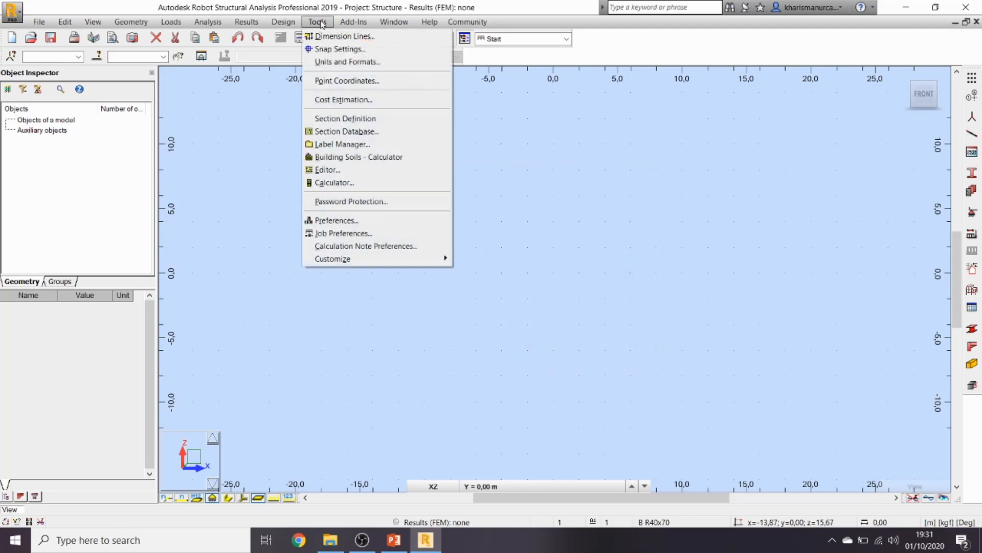
left_click(371, 233)
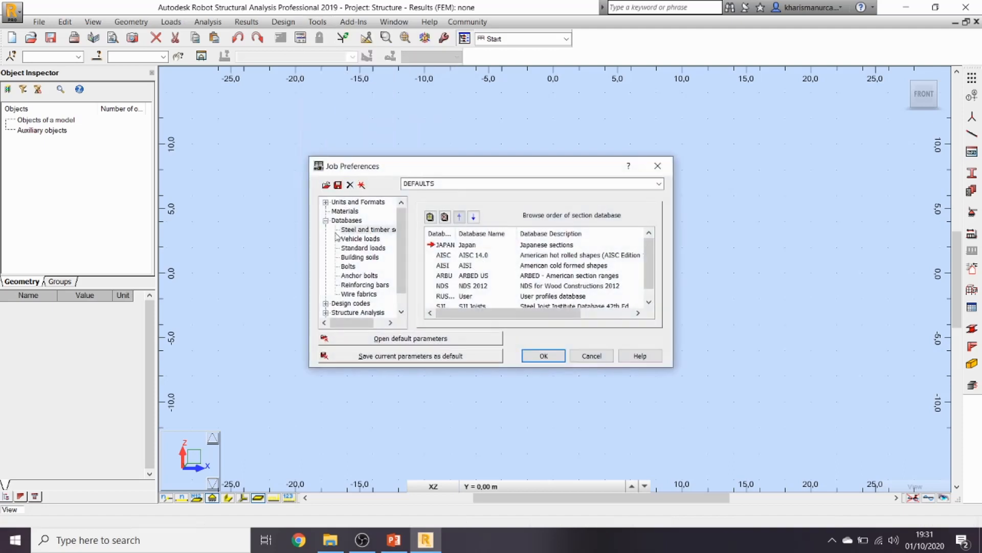
left_click(657, 166)
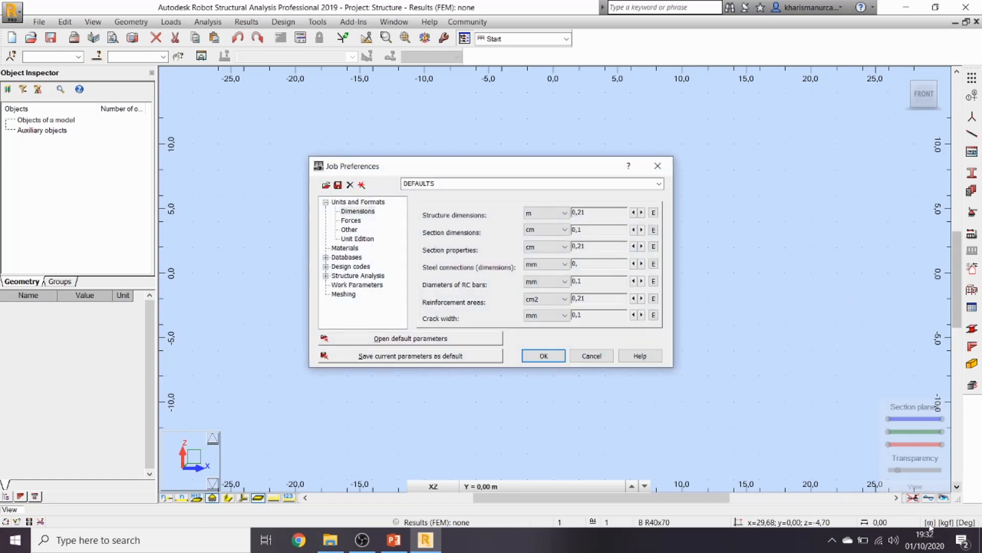
- Review the default unit system, the dimension units and the available force units in the job preferences
left_click(375, 204)
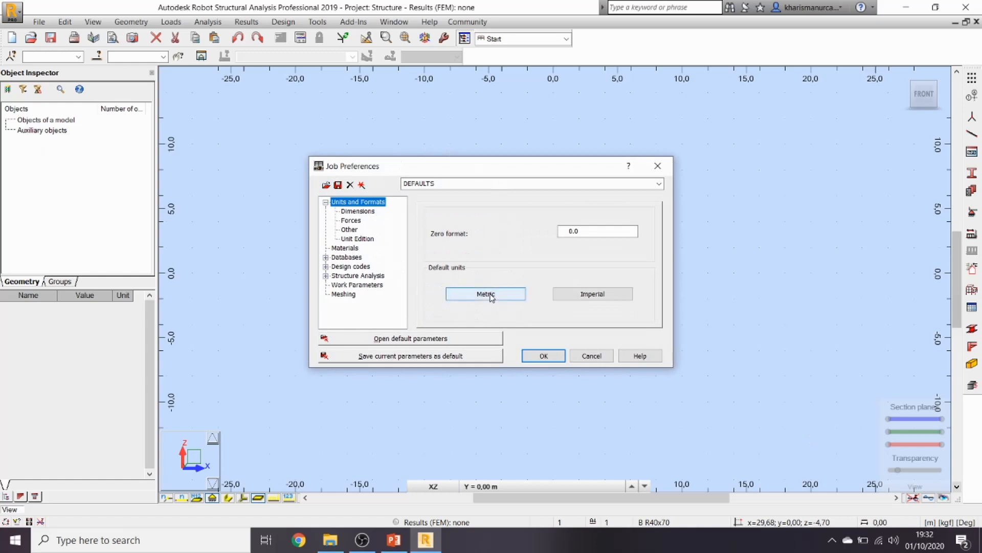
left_click(358, 211)
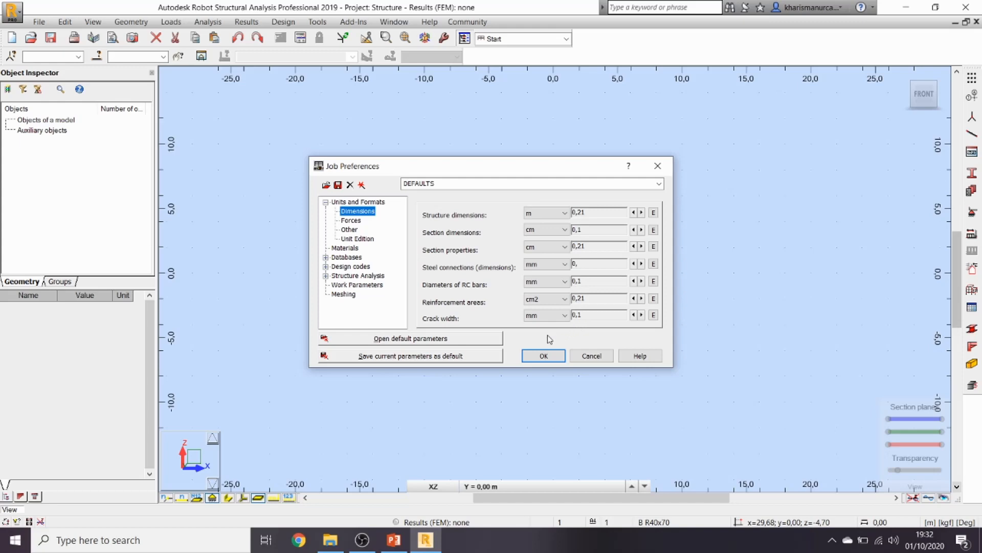
left_click(355, 222)
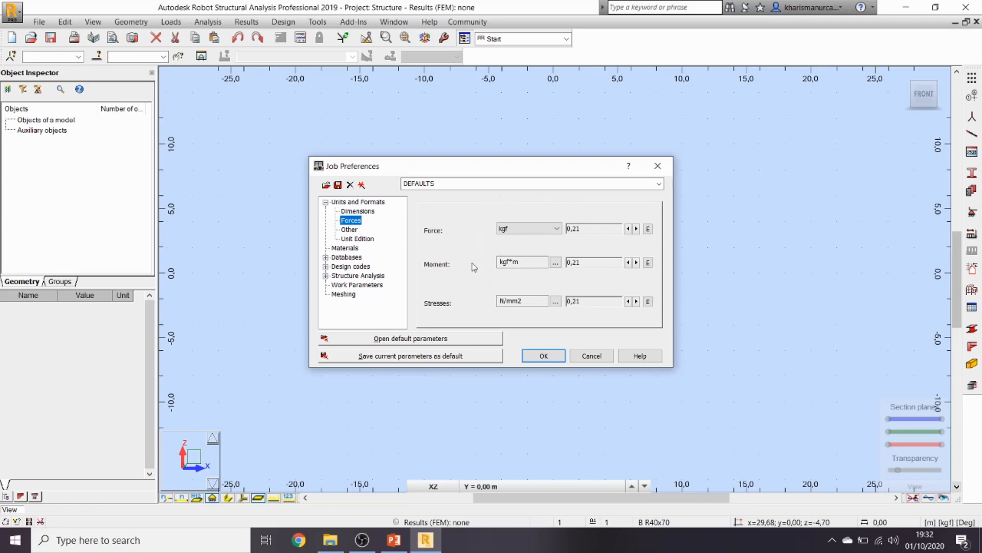
left_click(557, 230)
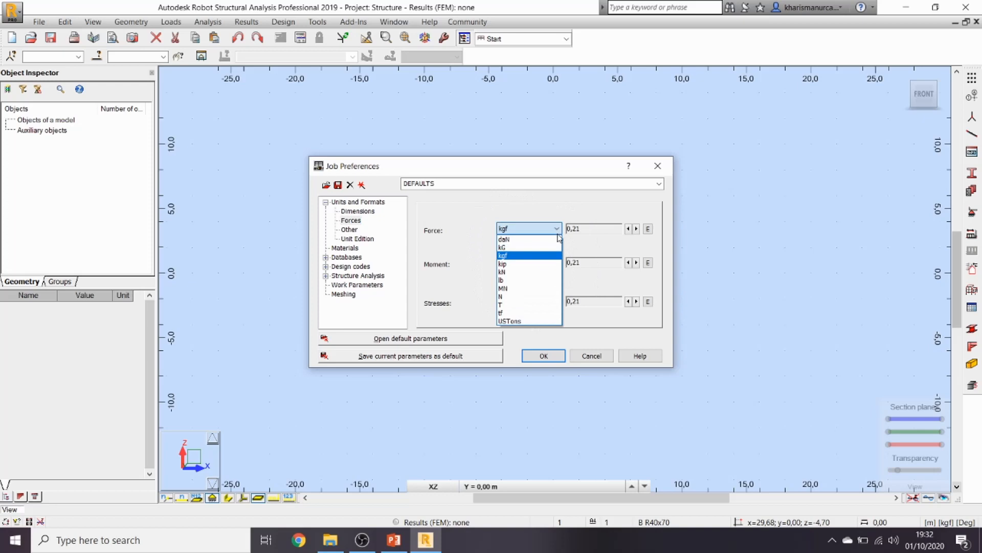
left_click(472, 241)
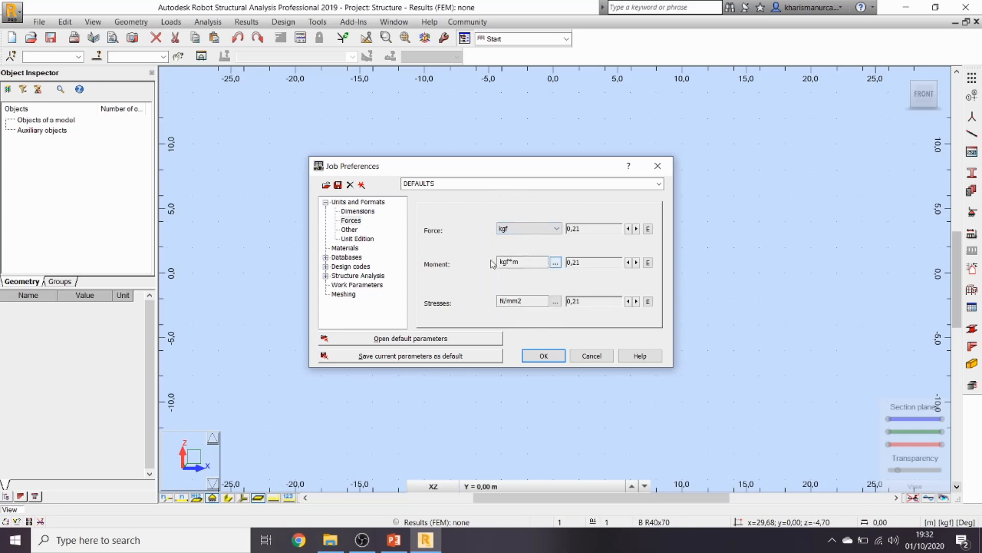
- Confirm the moment unit with kgf as the force unit and m as the length unit
left_click(556, 262)
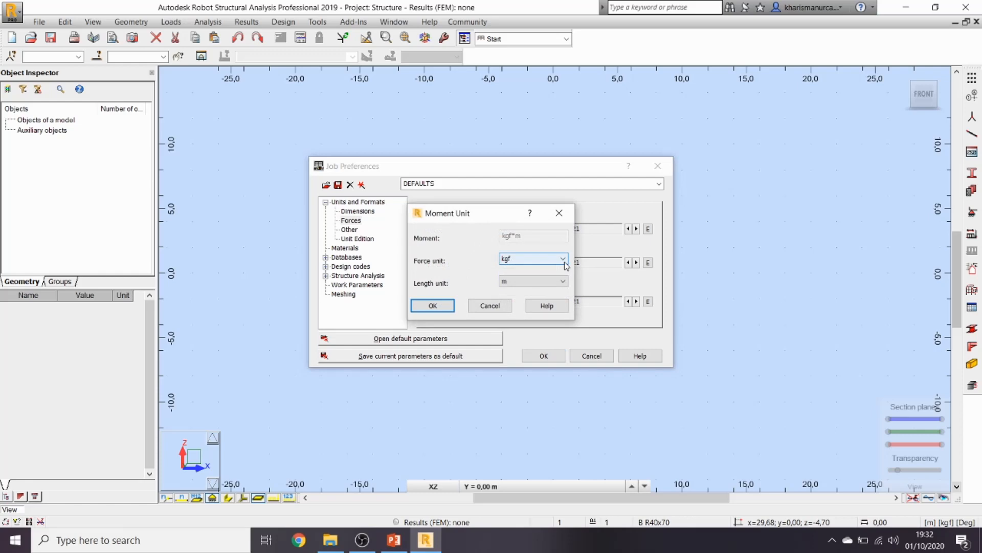
left_click(513, 284)
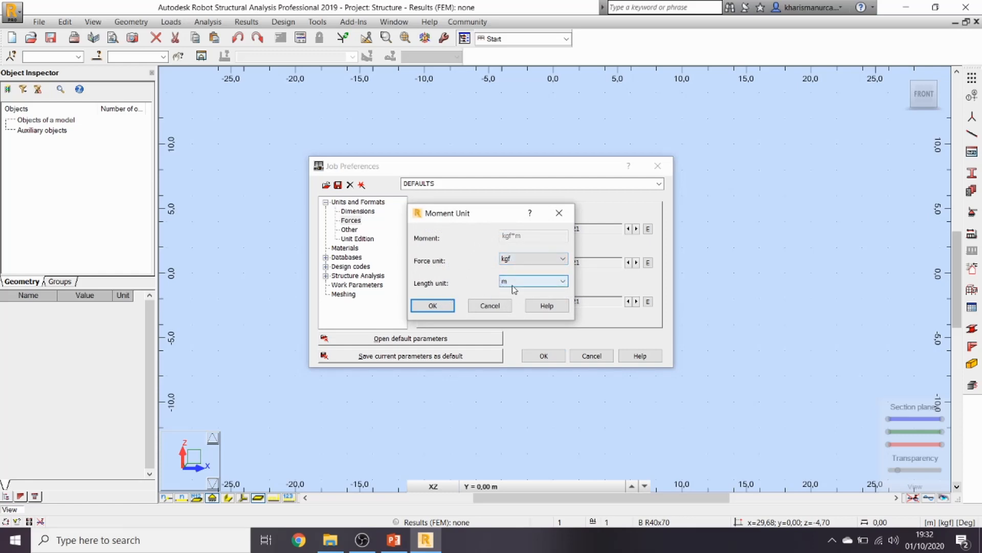
left_click(433, 306)
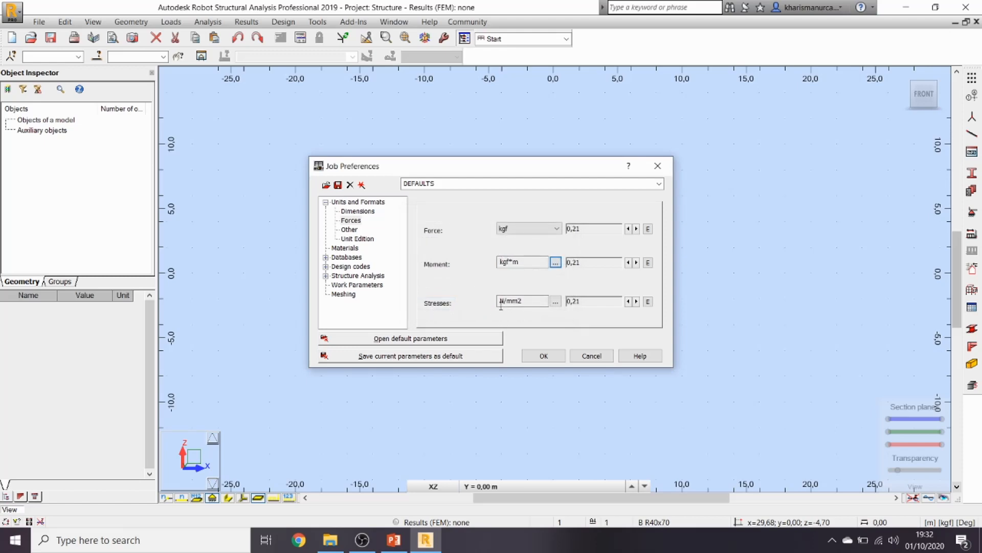
- Check the force and area options of the stress unit, keeping N and mm2
left_click(556, 301)
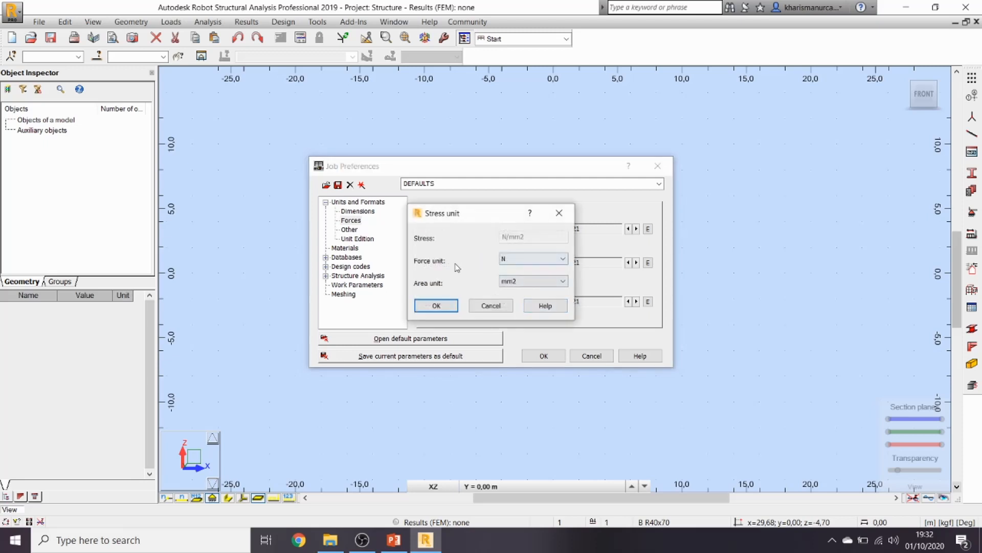
left_click(526, 260)
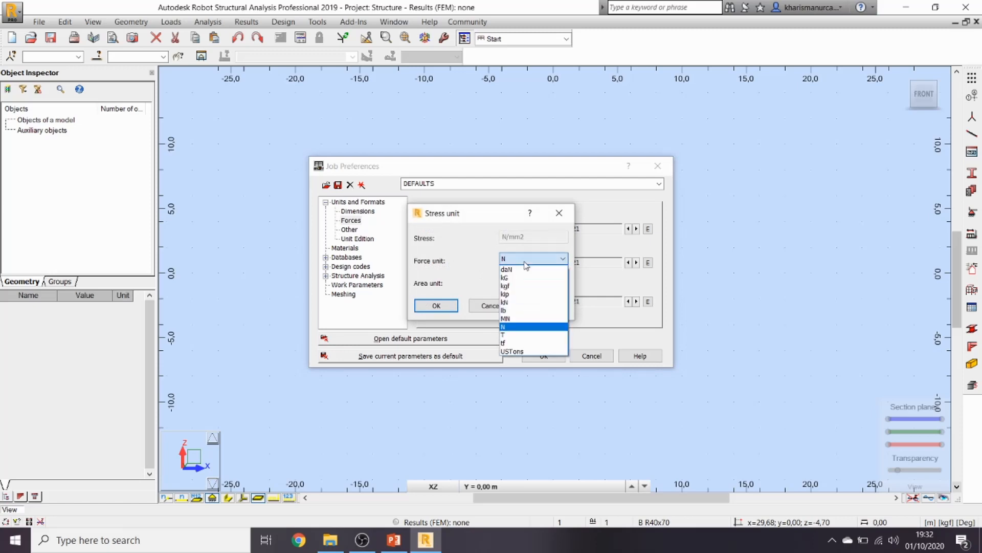
left_click(532, 307)
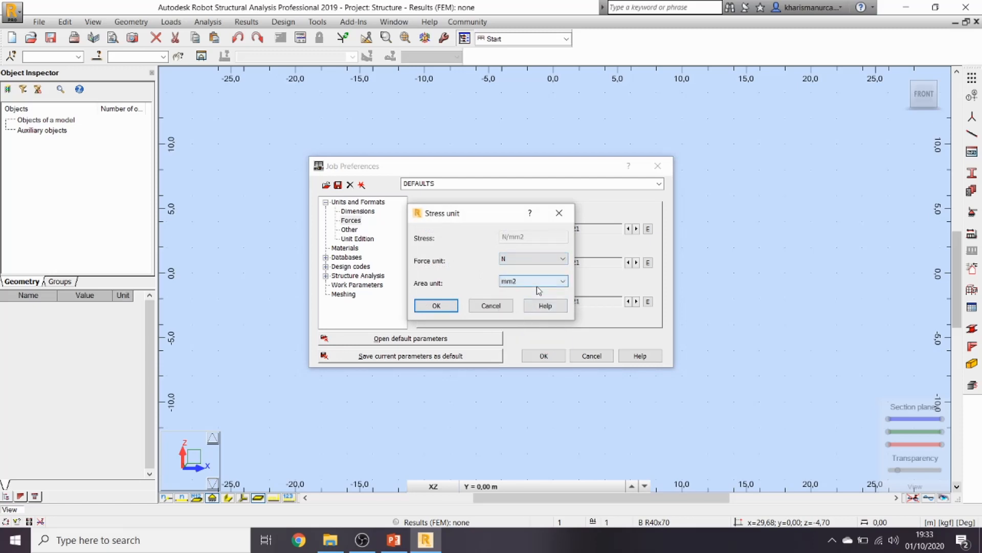
left_click(538, 282)
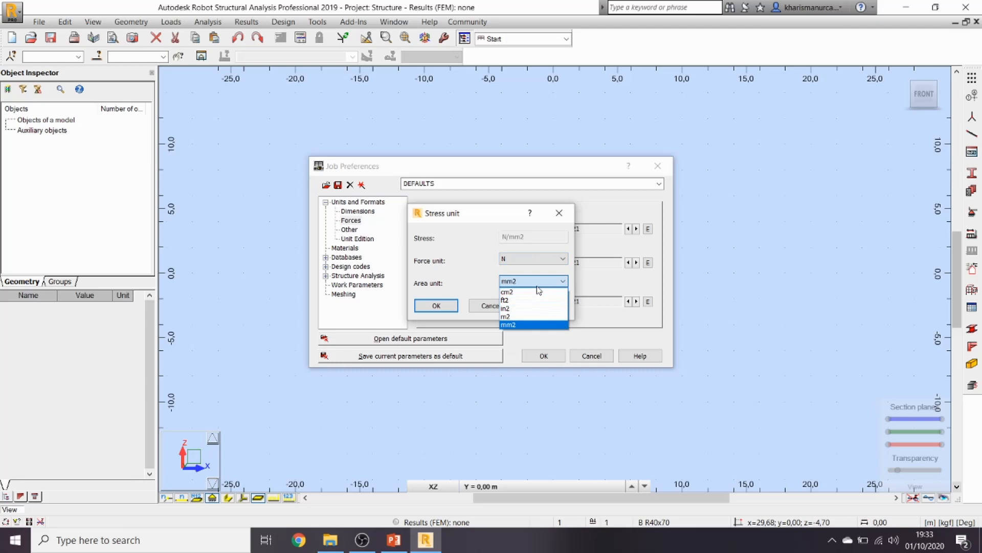
left_click(447, 310)
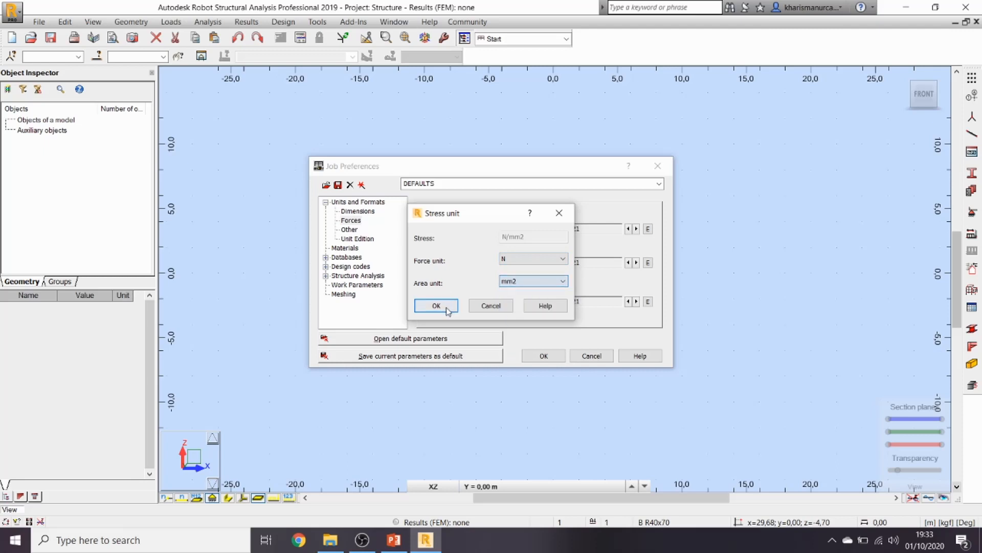
left_click(486, 307)
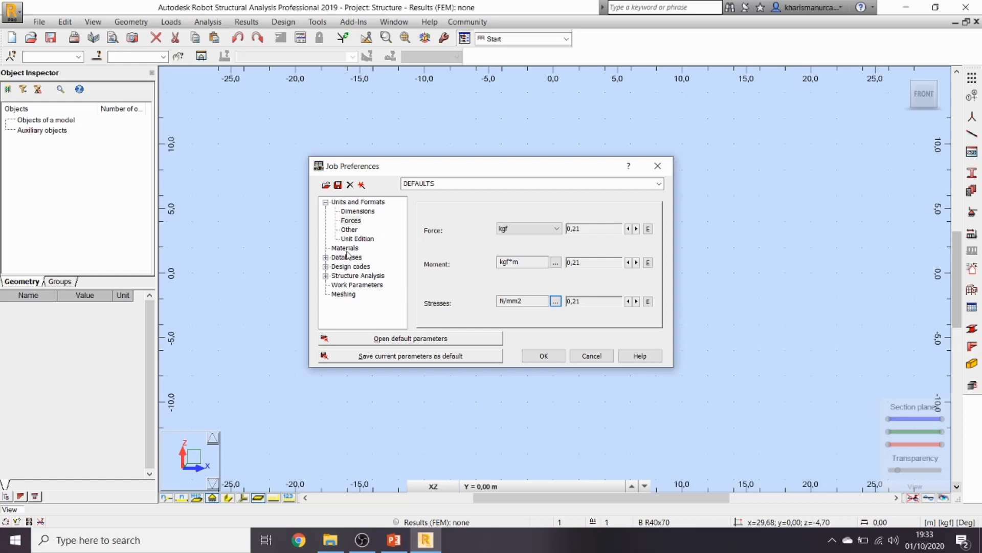
- Show the steel and timber section databases and select the JAPAN database in the list
left_click(325, 257)
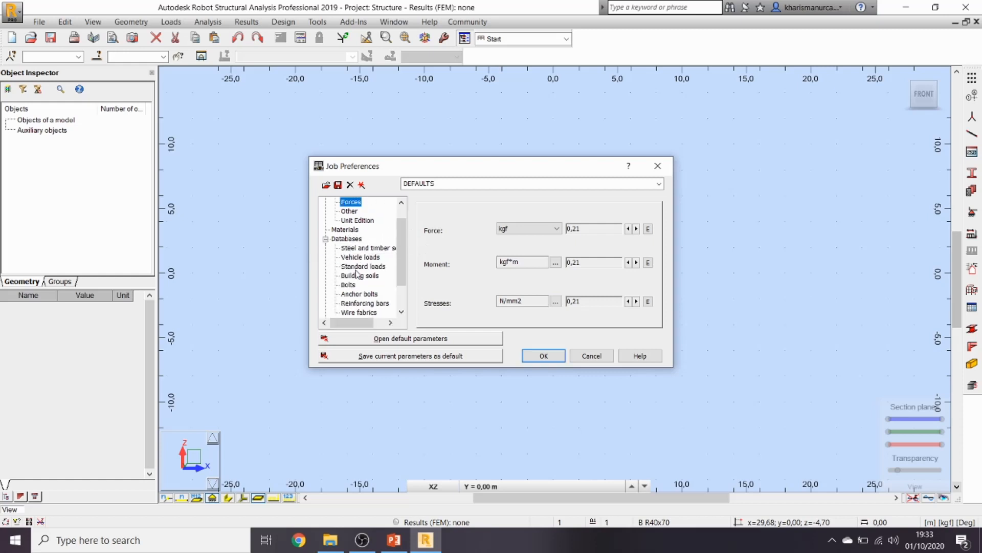
left_click(394, 252)
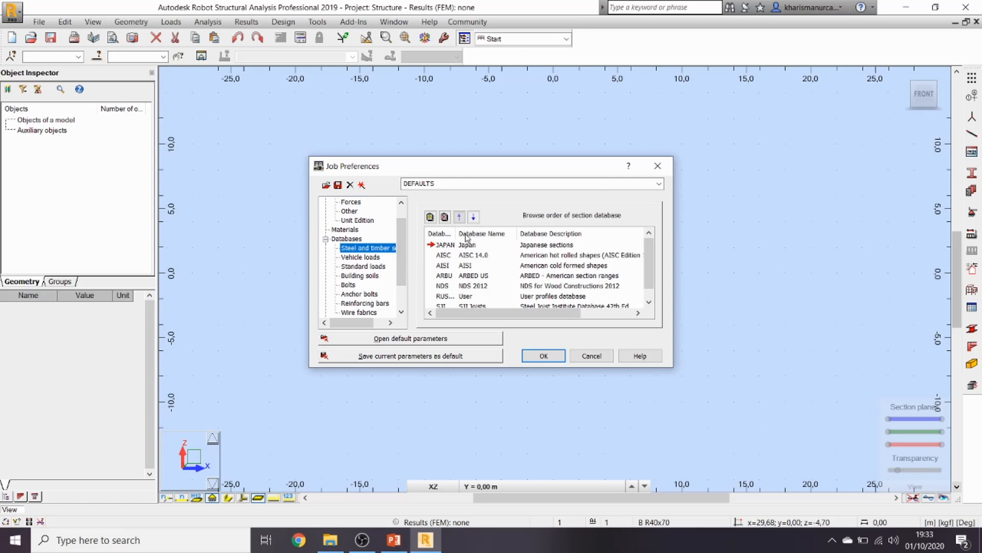
left_click(452, 247)
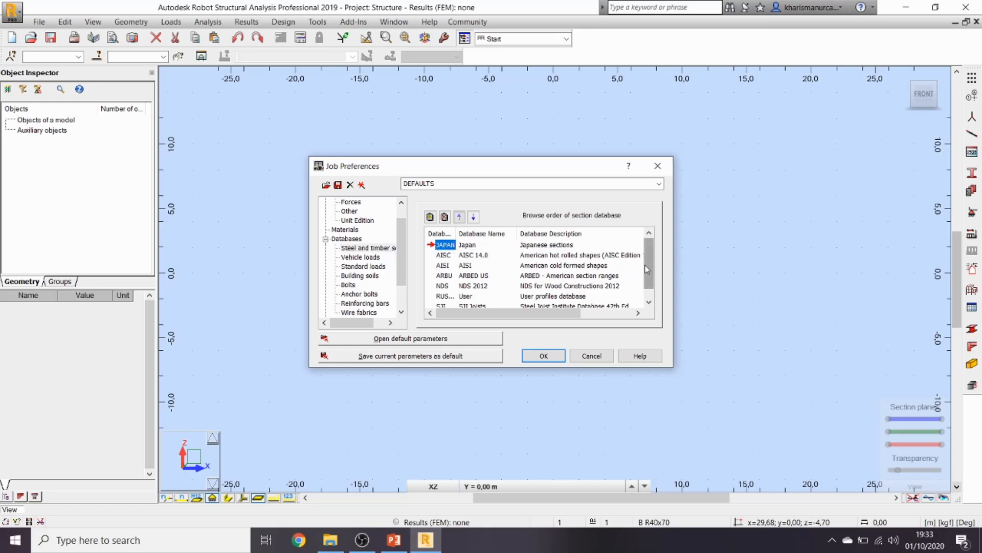
mouse_move(650, 270)
left_mouse_down()
mouse_move(653, 293)
mouse_move(651, 282)
left_mouse_up()
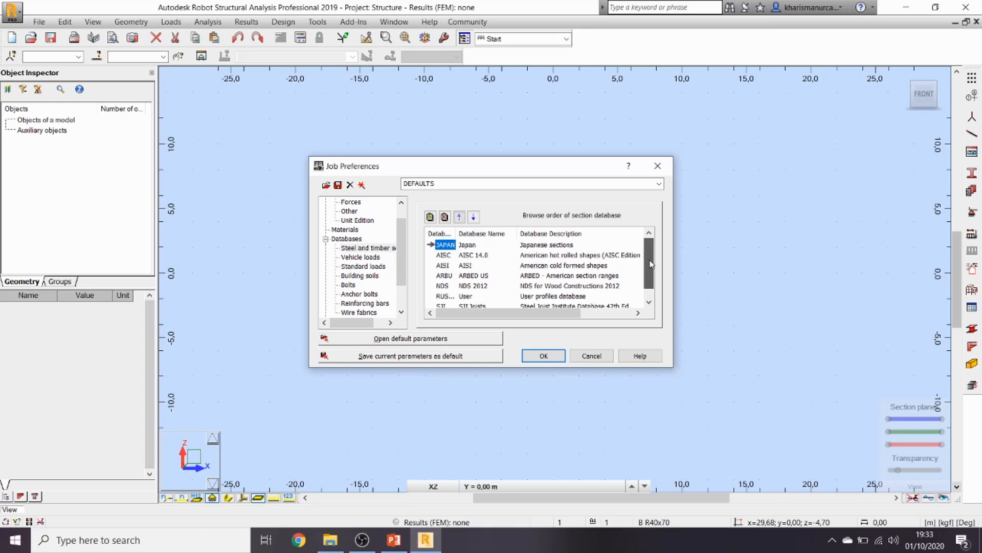
- Try to add the JAPAN section database to the steel and timber database list
left_click(431, 217)
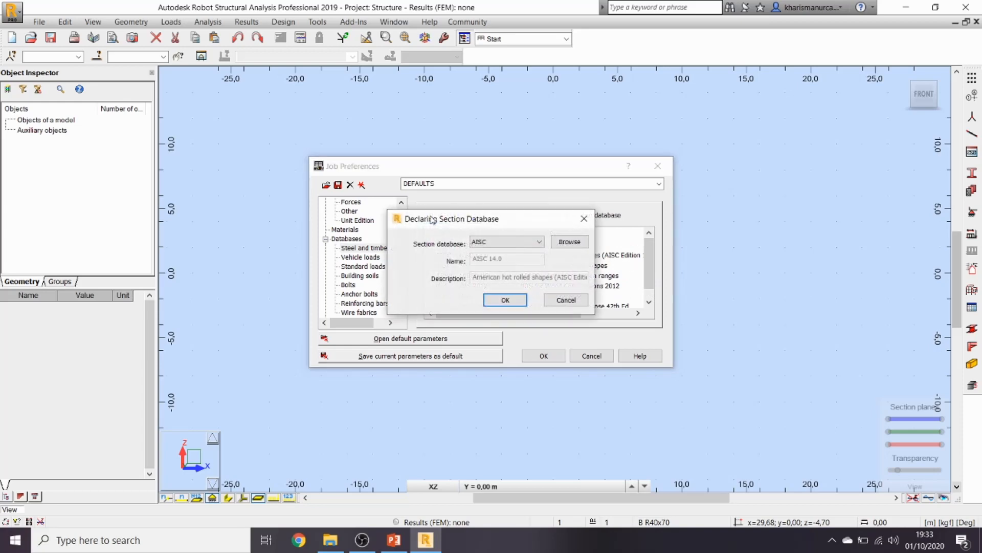
left_click(535, 242)
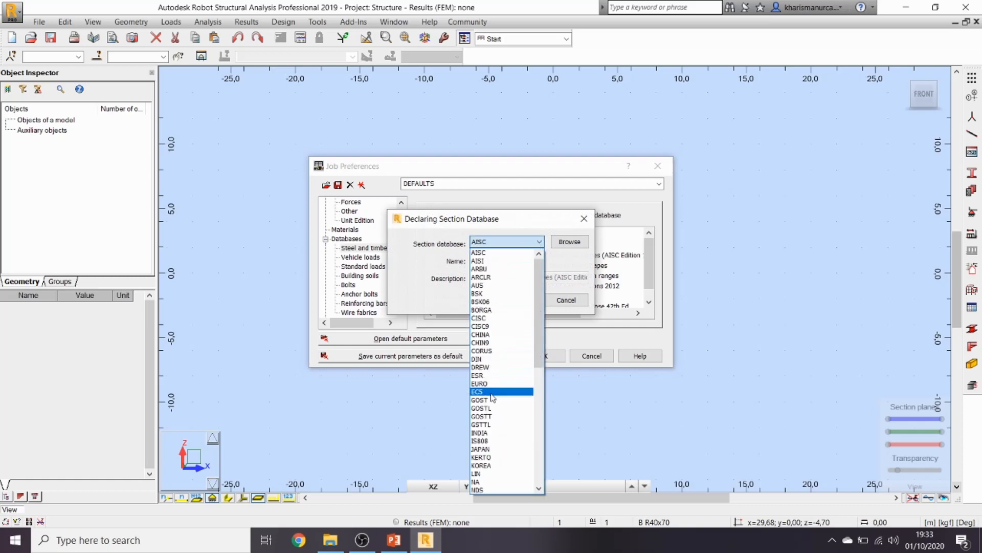
left_click(483, 449)
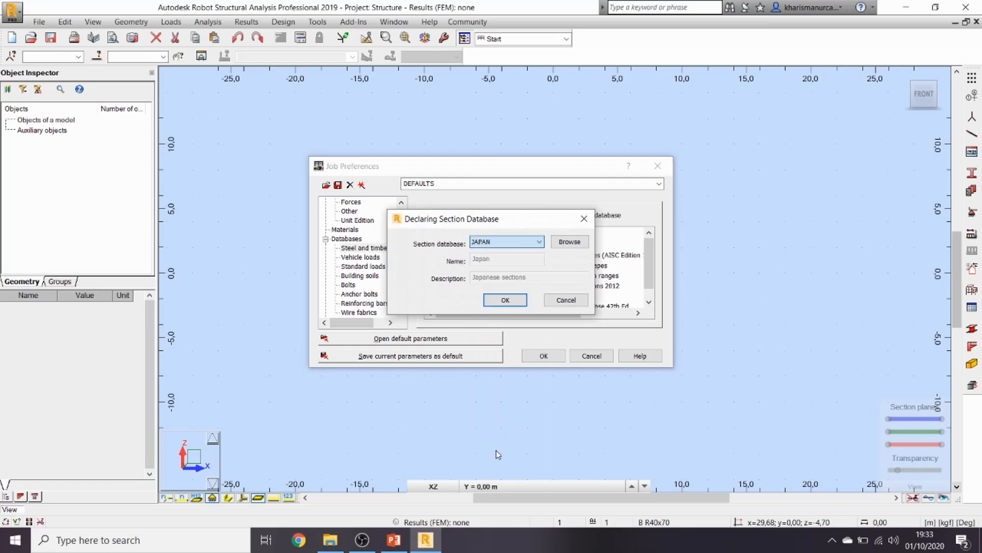
left_click(510, 301)
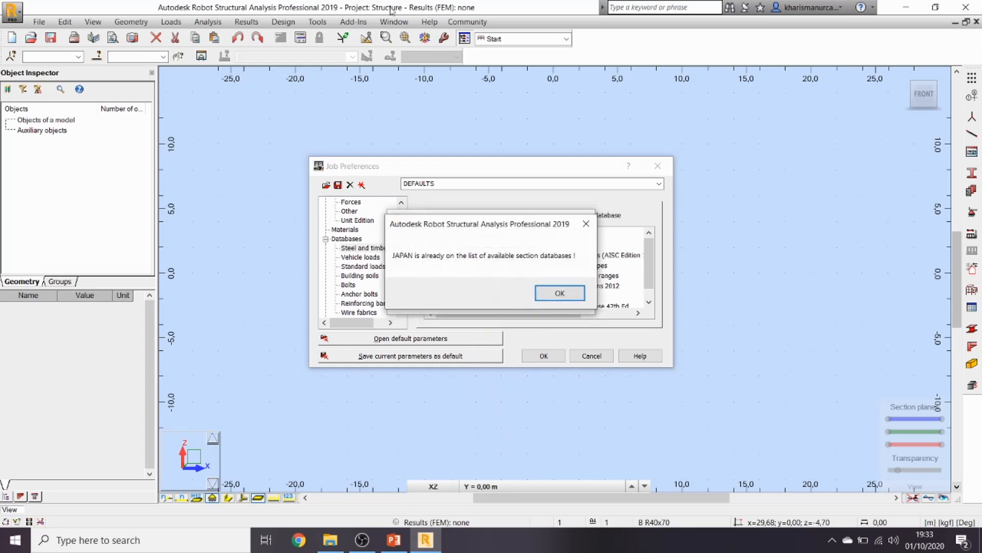
left_click(561, 292)
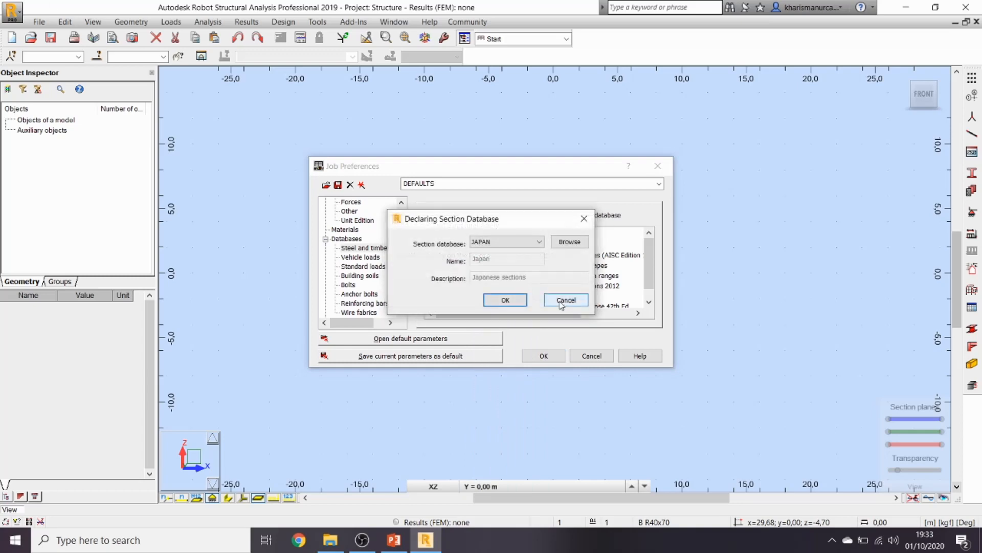
left_click(510, 304)
left_click(559, 292)
left_click(565, 302)
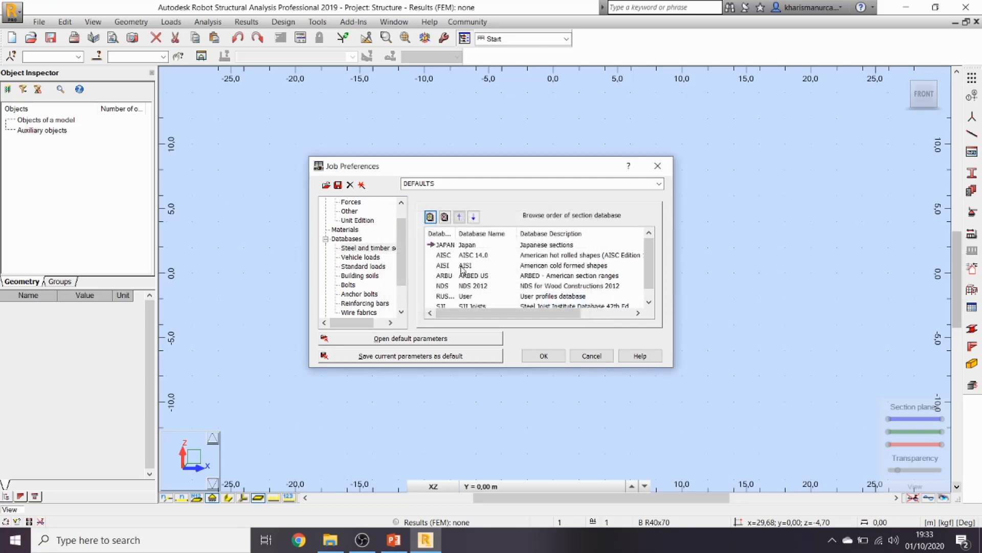
- Move the JAPAN database down the browse order of section databases and return it to first place
left_click(474, 217)
left_click(473, 217)
left_click(474, 217)
left_click(473, 217)
left_click(474, 216)
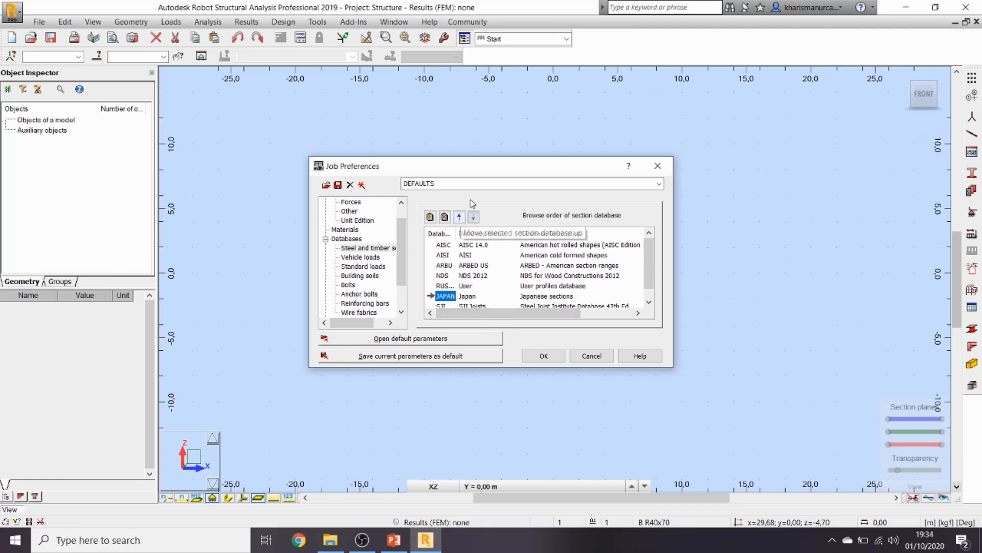
left_click(459, 218)
left_click(460, 217)
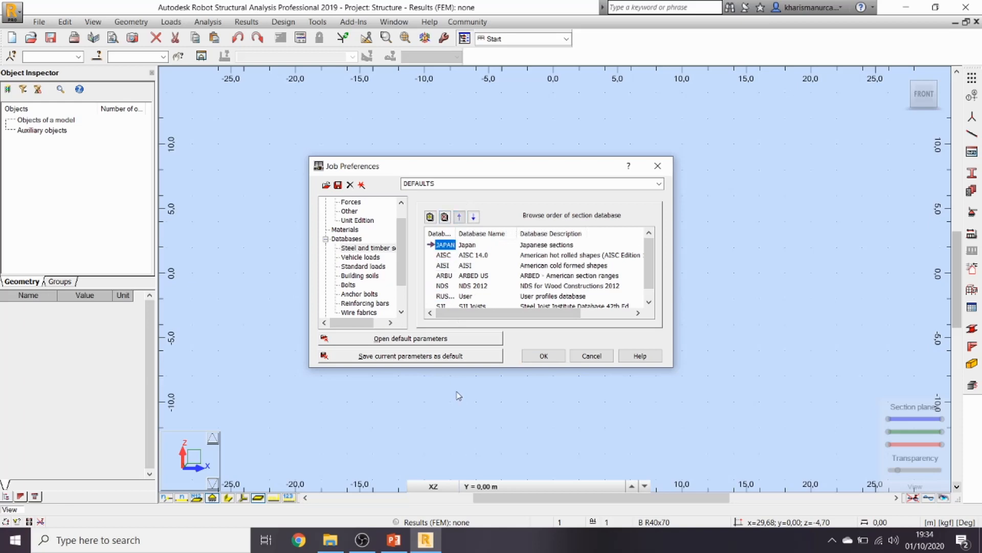
- Show the material preferences and set the basic steel of the American material set to BJ-37
left_click(339, 231)
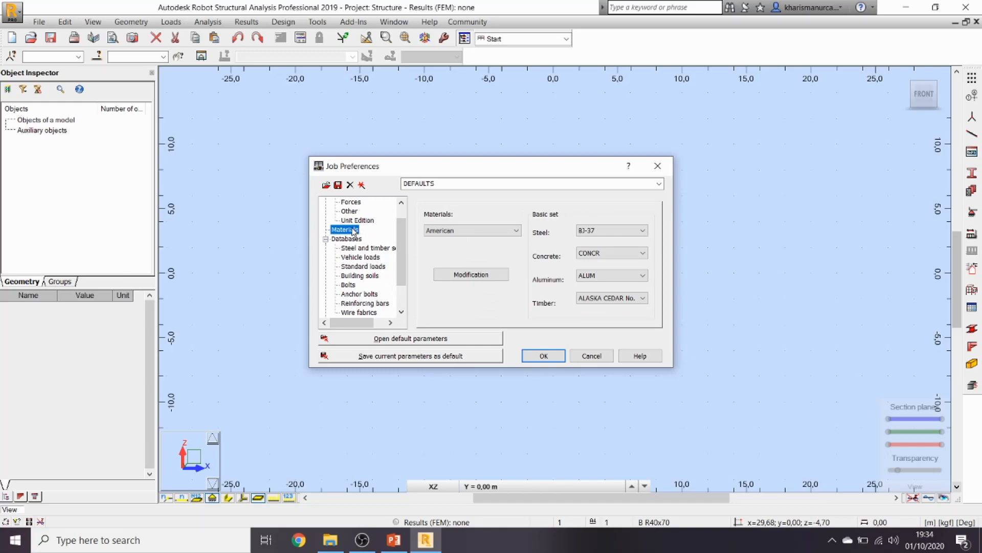
left_click(643, 230)
scroll(633, 285, "down", 5)
scroll(633, 285, "up", 2)
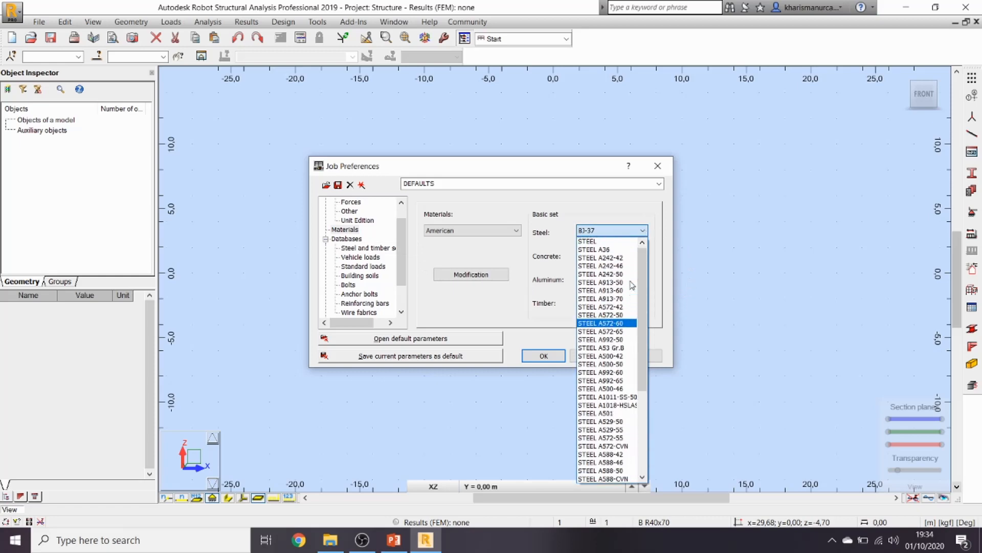
left_click(626, 242)
left_click(635, 231)
scroll(633, 328, "down", 3)
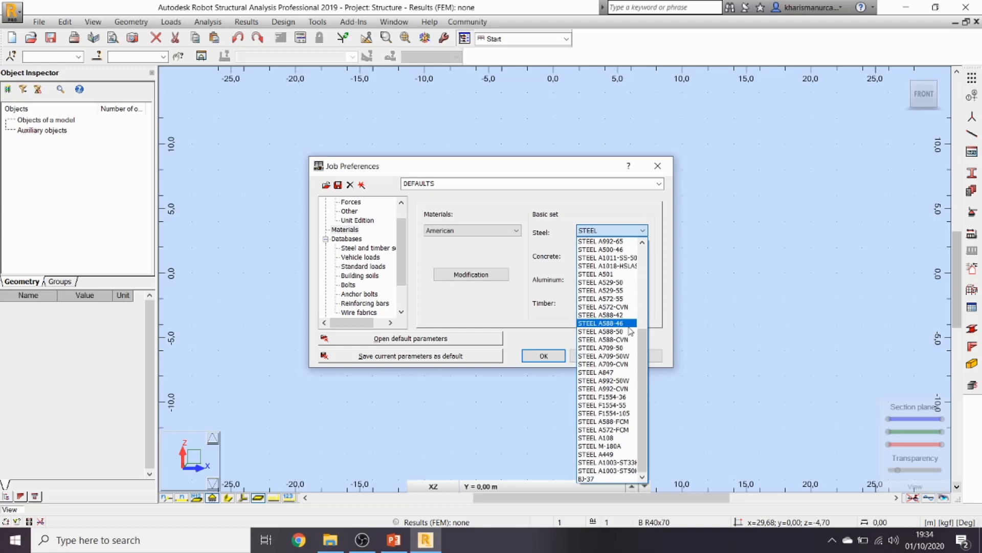
scroll(633, 358, "down", 3)
left_click(616, 480)
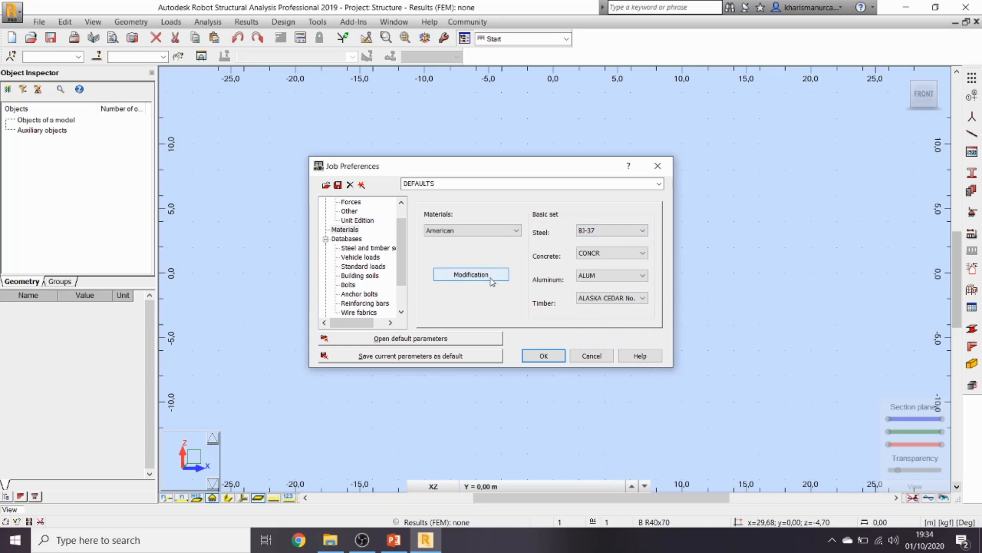
- Open the BJ-37 steel definition and check its name, Young modulus, Poisson ratio, shear modulus and specific weight
left_click(471, 275)
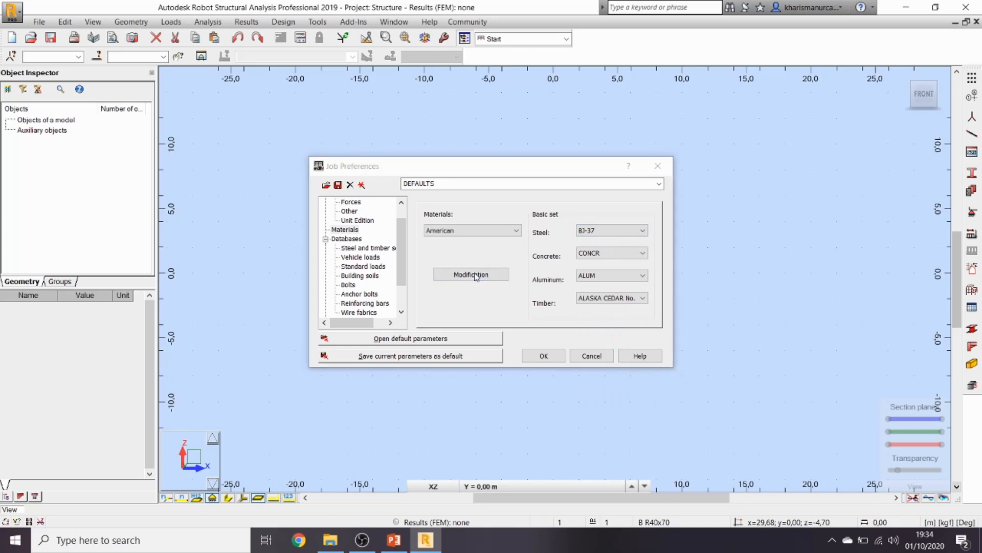
double_click(398, 195)
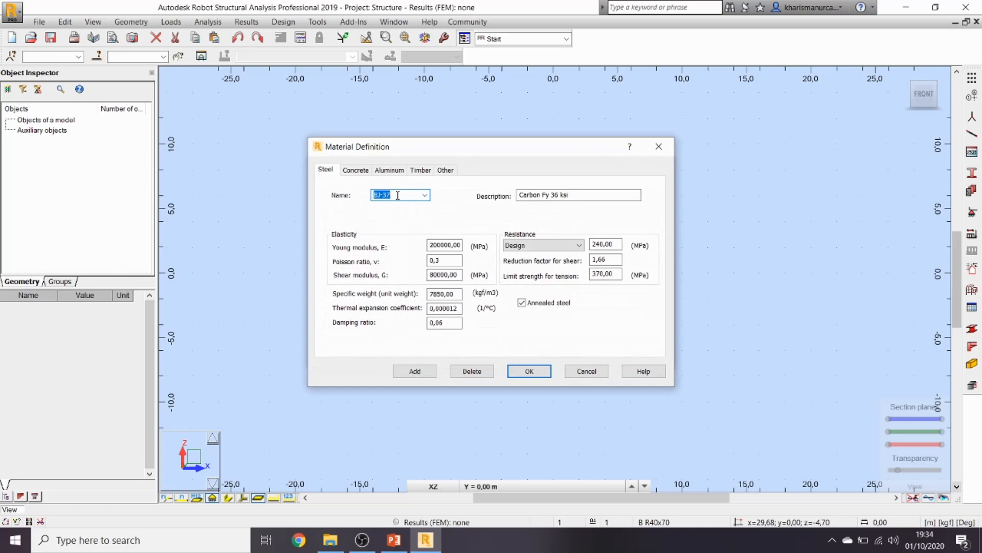
type("b")
double_click(452, 245)
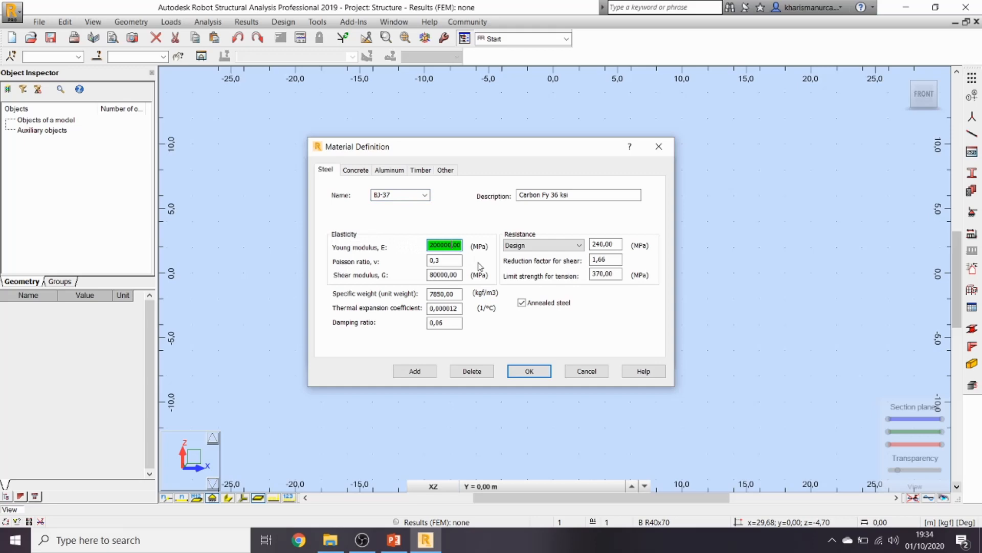
double_click(445, 261)
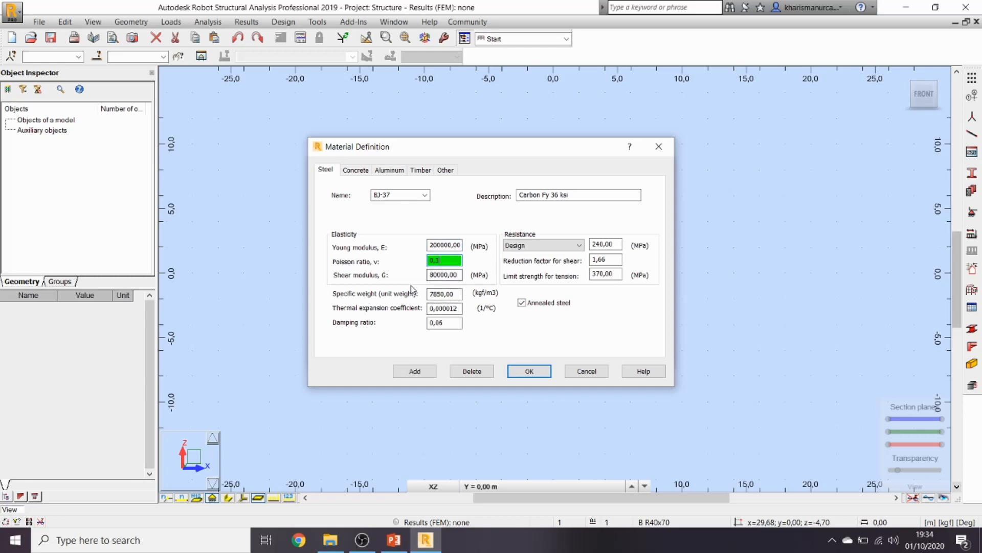
double_click(454, 275)
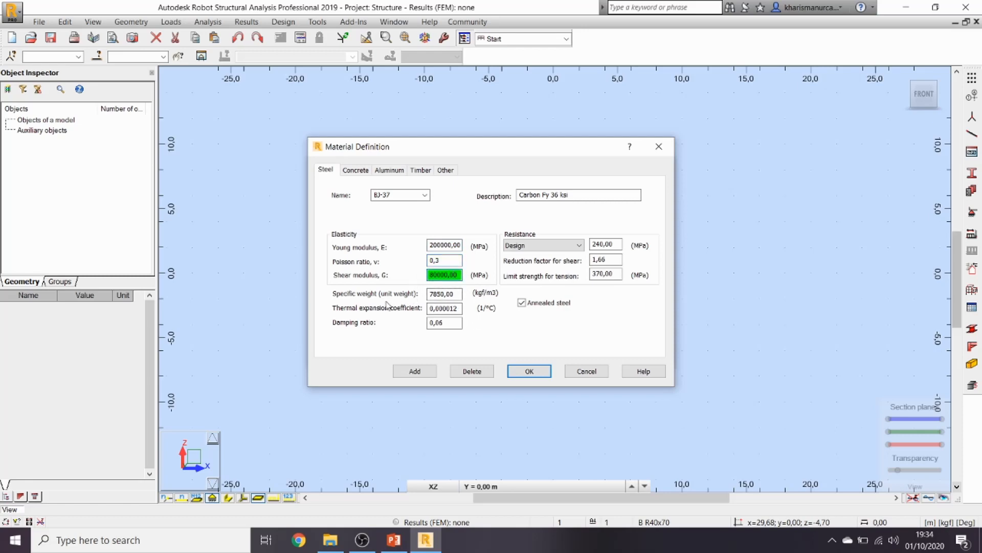
double_click(455, 294)
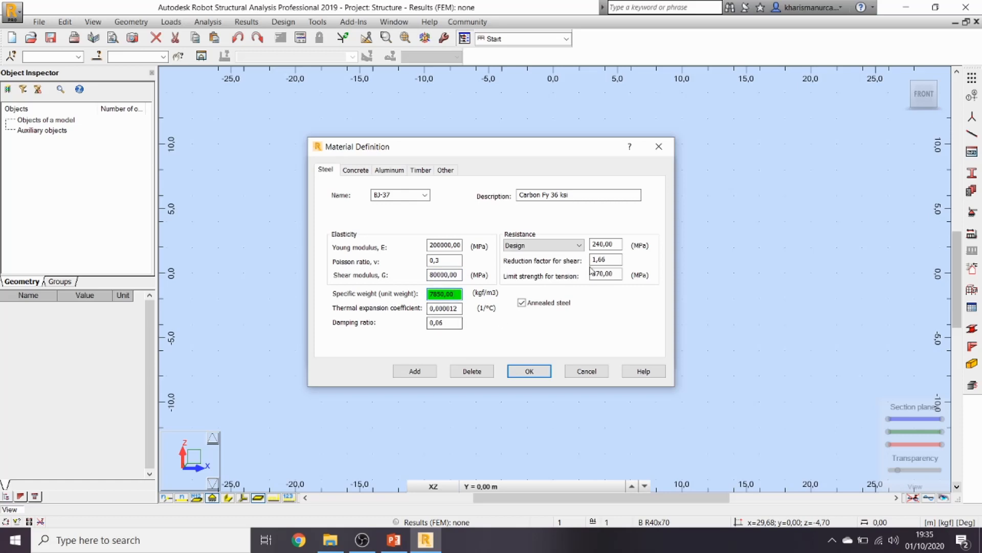
- Check the design resistance and tensile limit strength of BJ-37, keeping the Design option, and accept the material definition
left_click(560, 246)
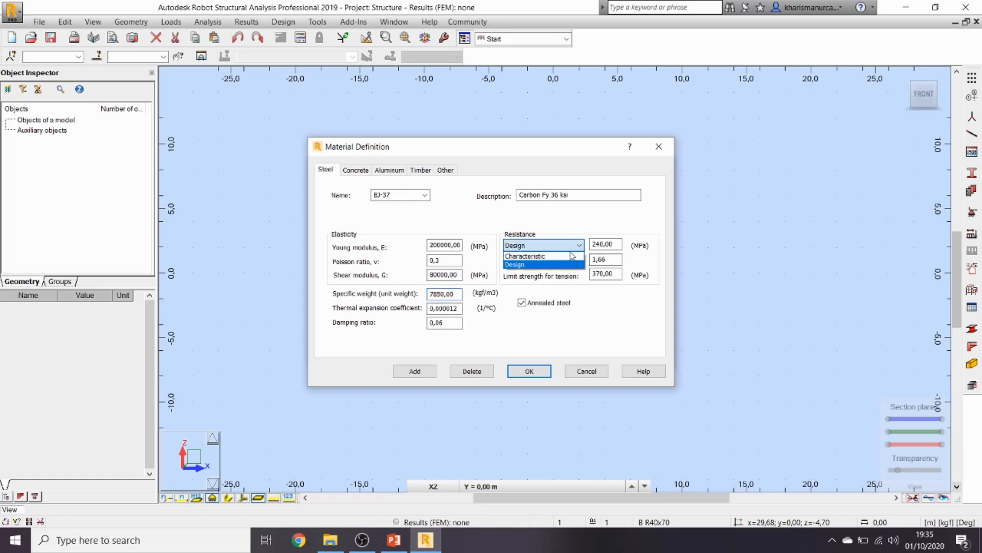
left_click(565, 264)
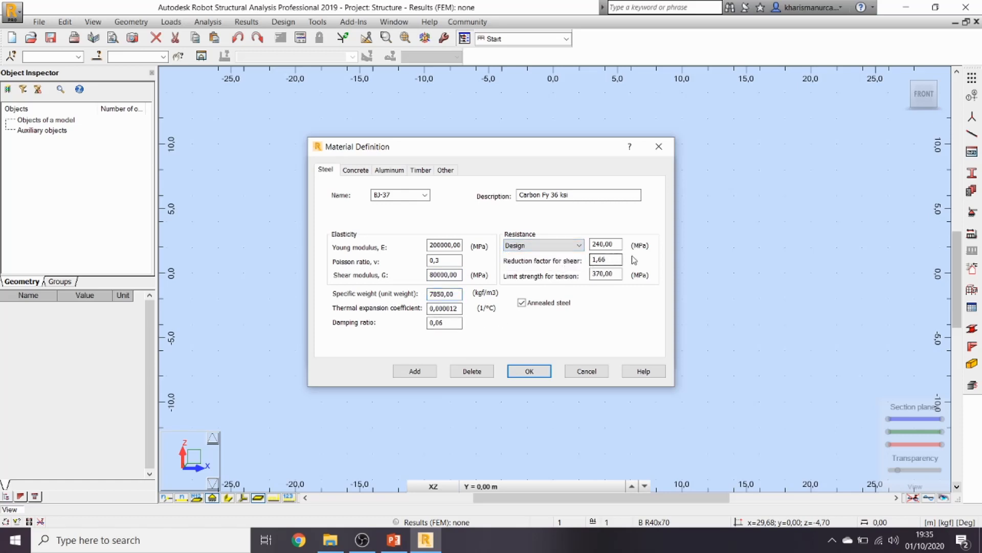
double_click(619, 244)
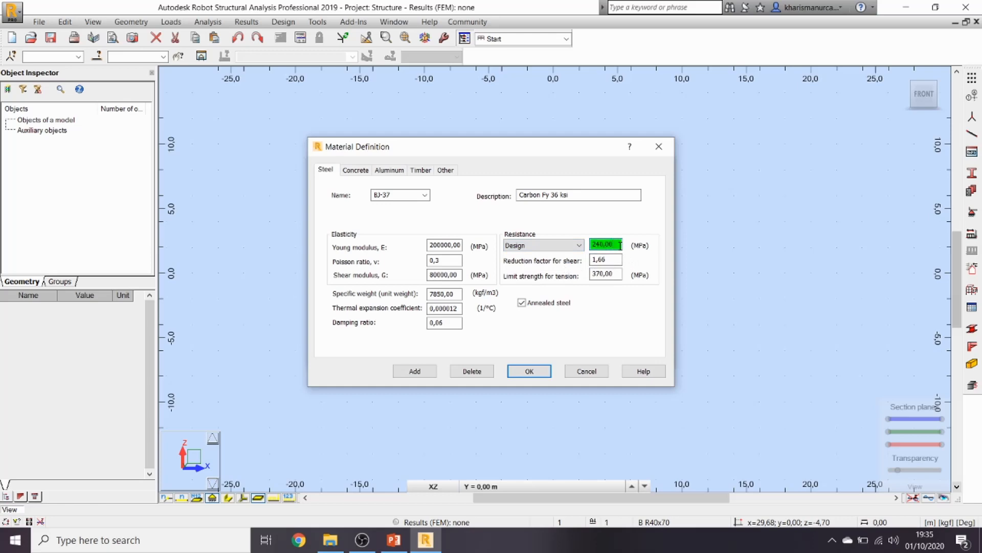
double_click(614, 274)
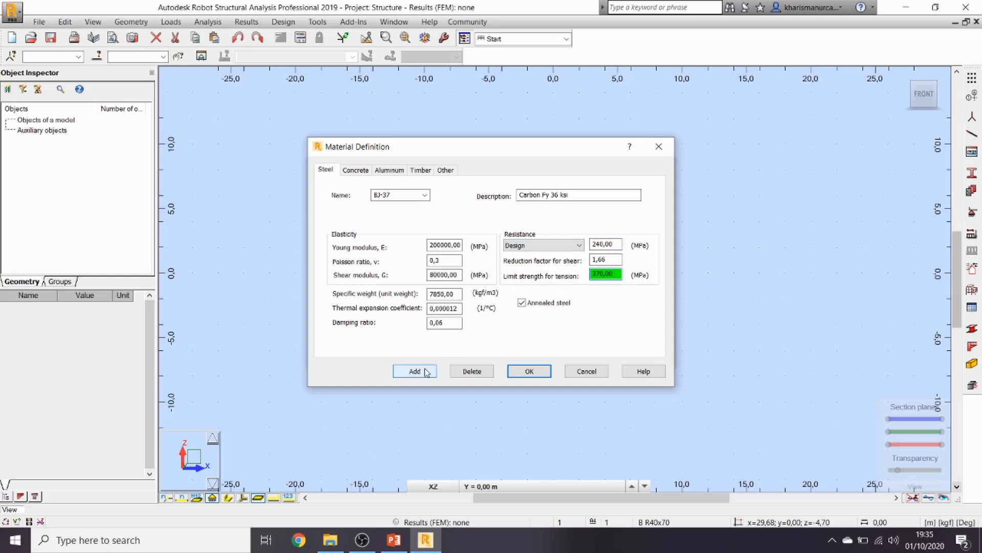
left_click(528, 371)
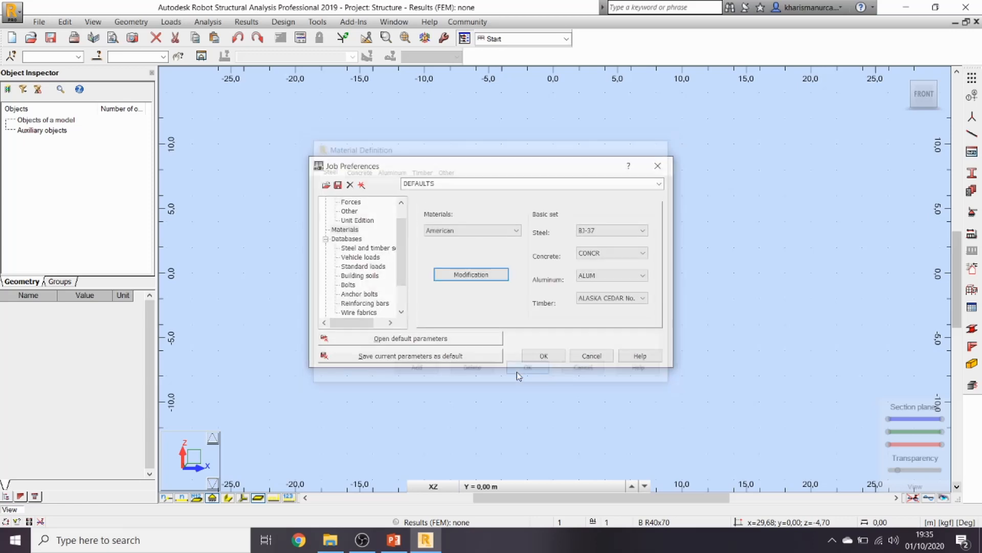
- Keep BJ-37 as the basic steel, save the current job preferences as default and accept them
left_click(620, 232)
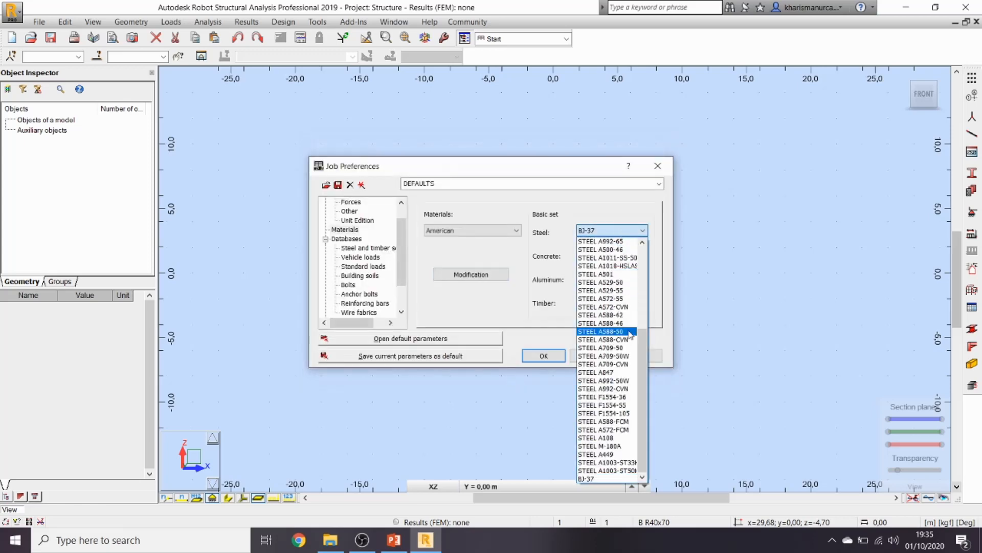
left_click(616, 480)
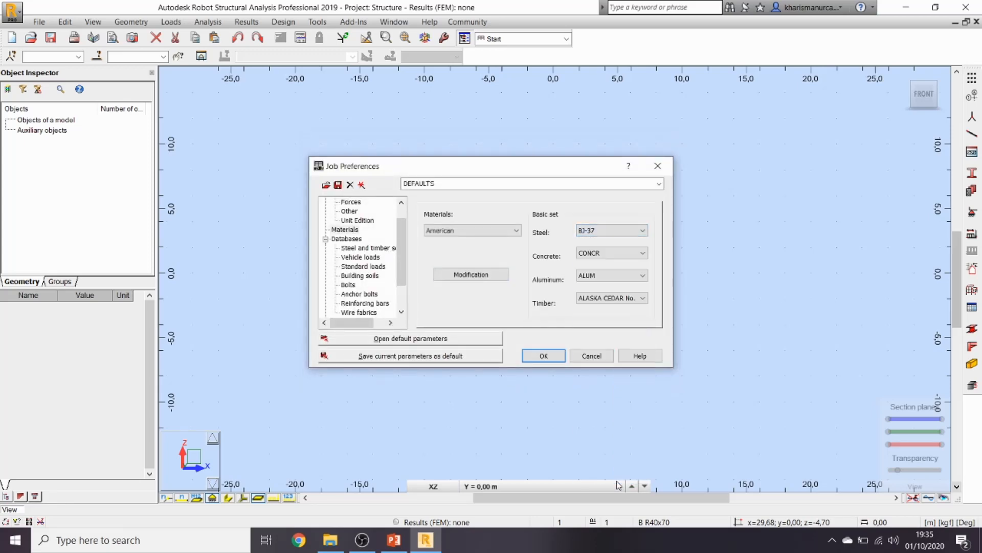
left_click(425, 359)
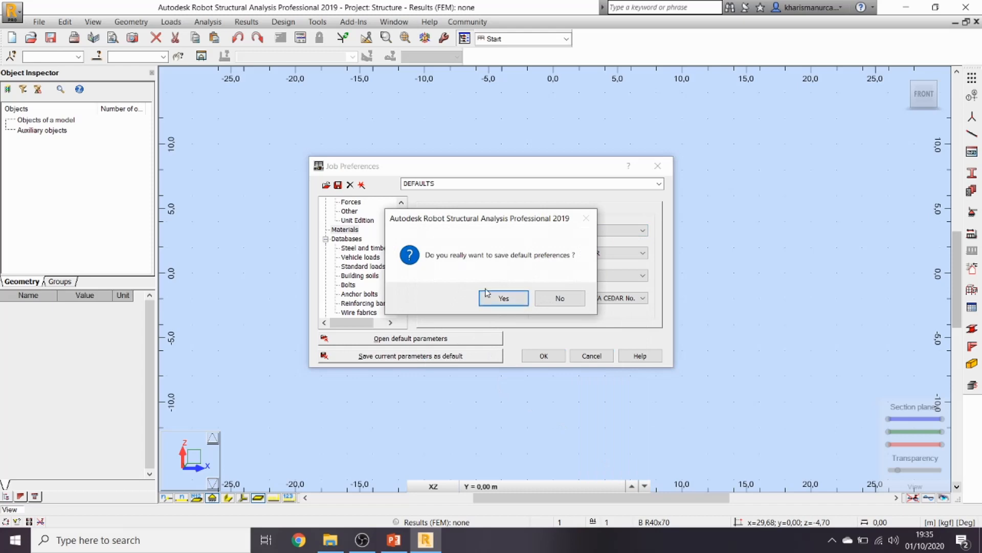
left_click(489, 296)
left_click(533, 357)
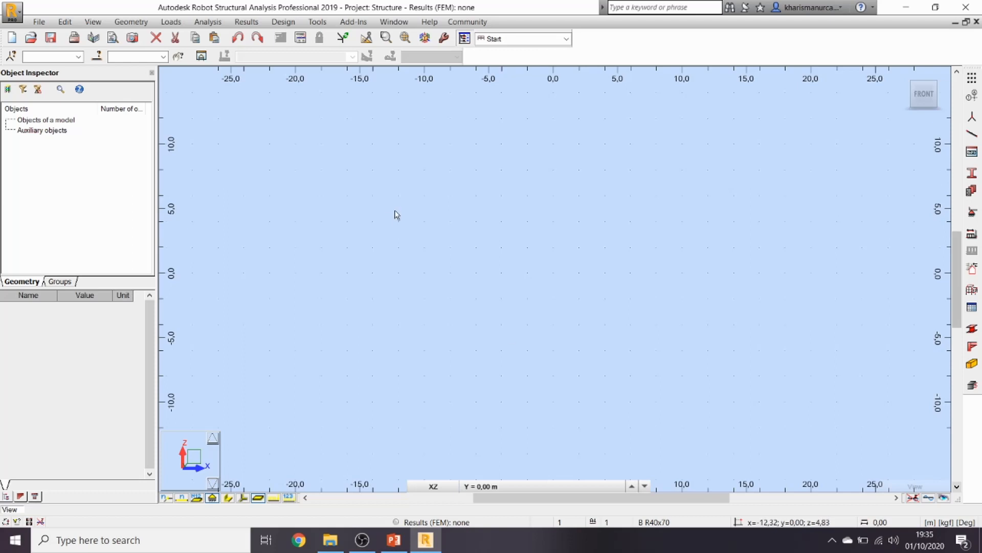
- Open the library of typical structures for inserting beams, frames and trusses
left_click(972, 153)
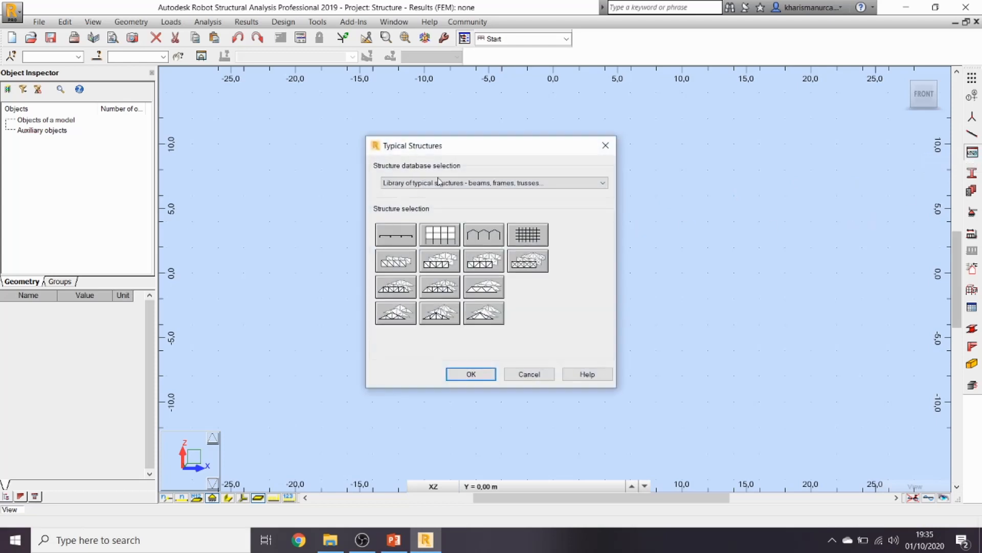
left_click(603, 150)
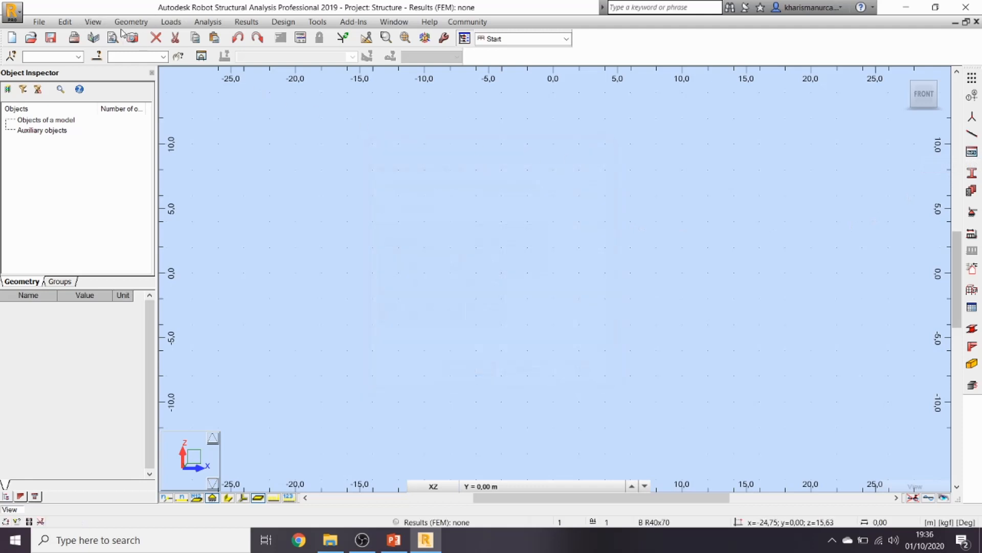
left_click(129, 21)
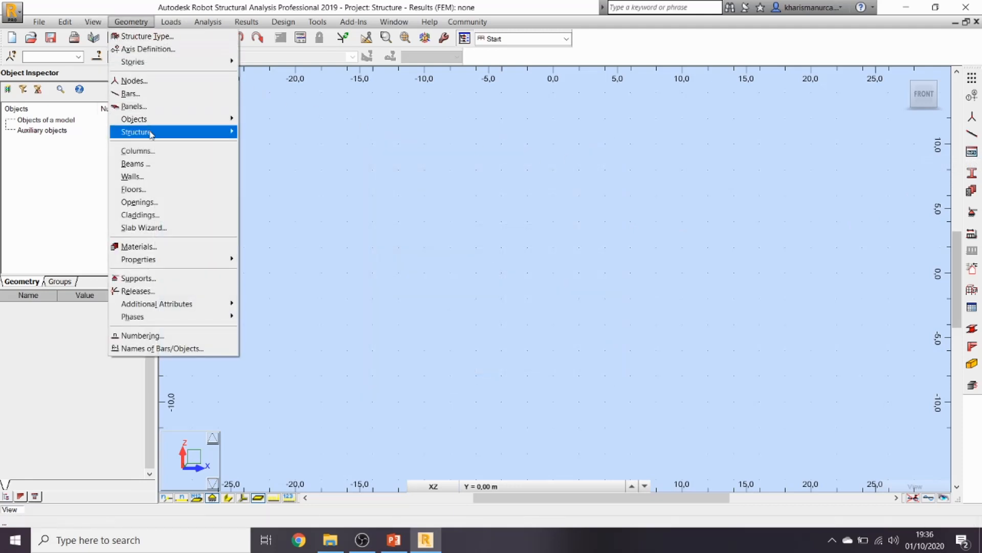
mouse_move(152, 134)
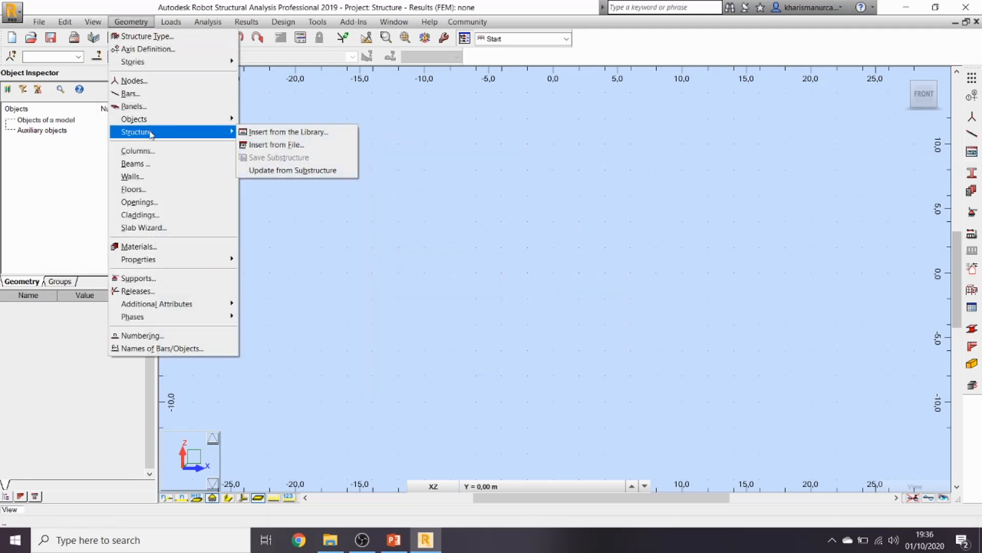
left_click(259, 134)
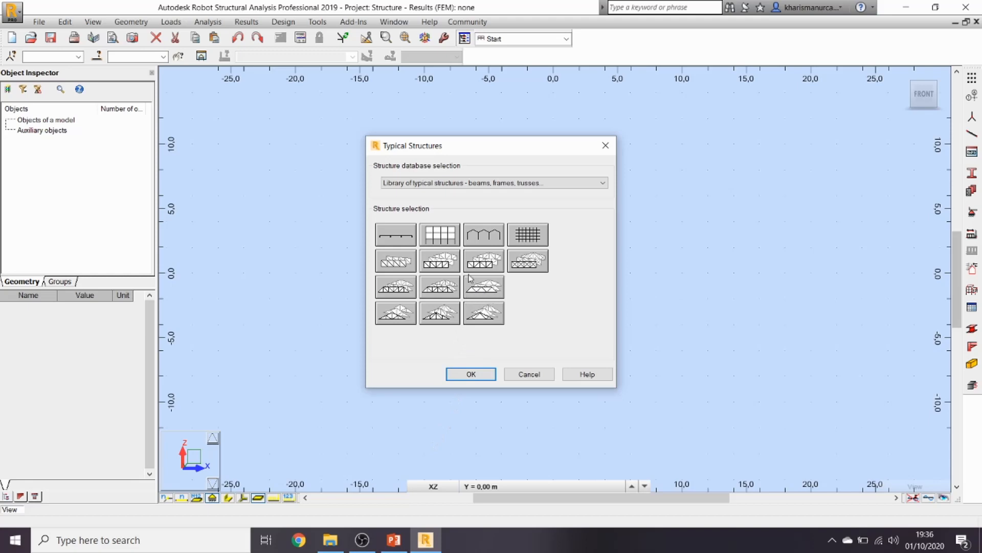
- Consult the Latihan 5 truss drawing on slide 11 in PowerPoint, and choose Trapezoid Truss Type 3 from Robot's structure library
left_click(394, 538)
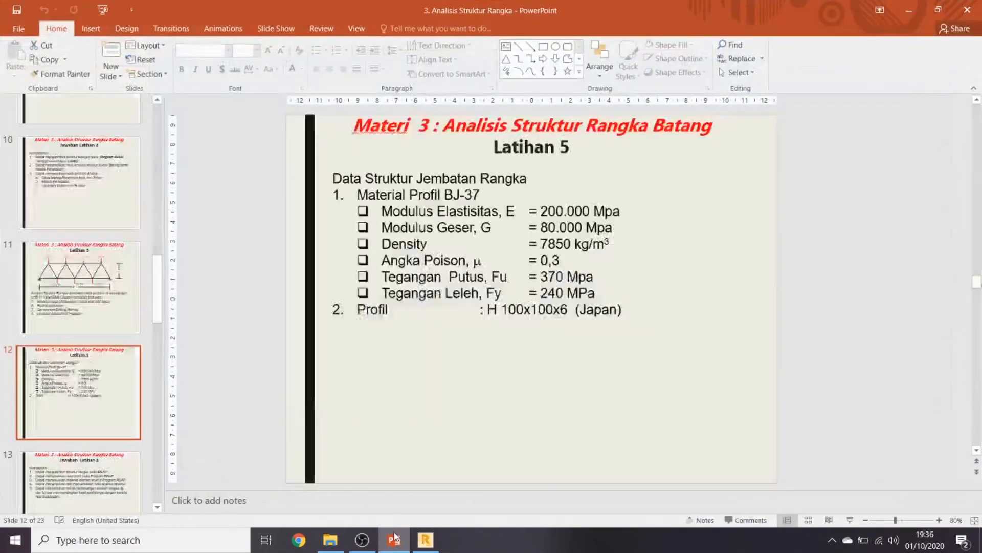
left_click(75, 296)
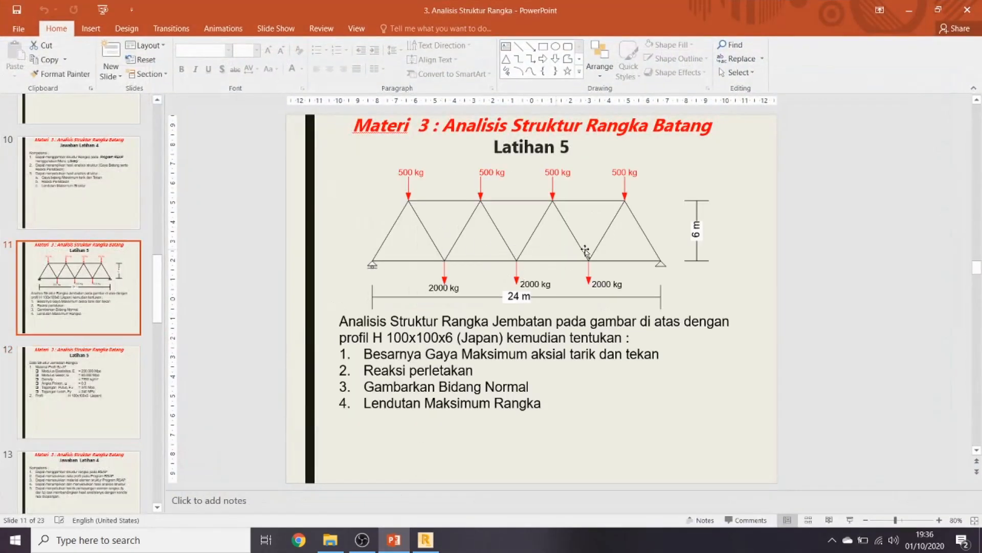
left_click(913, 8)
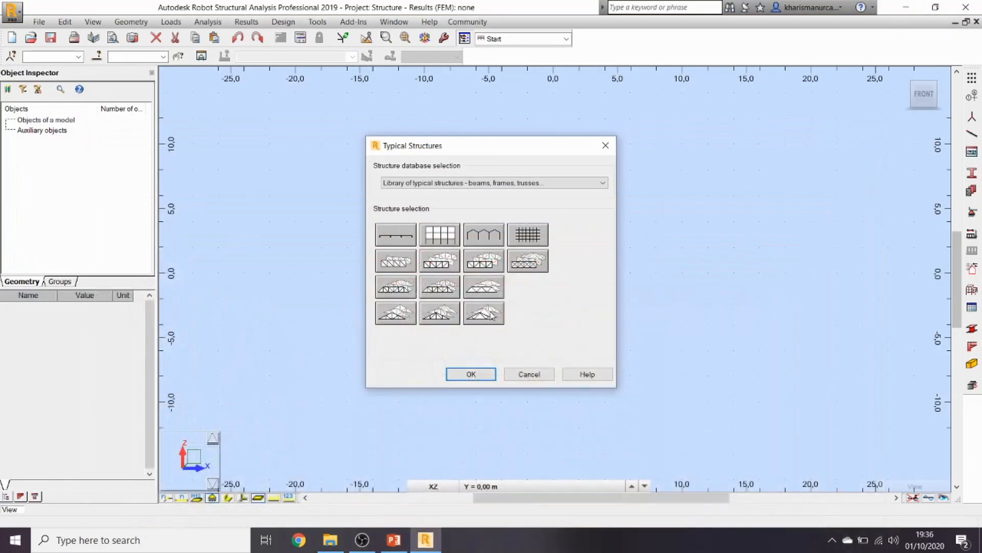
double_click(471, 291)
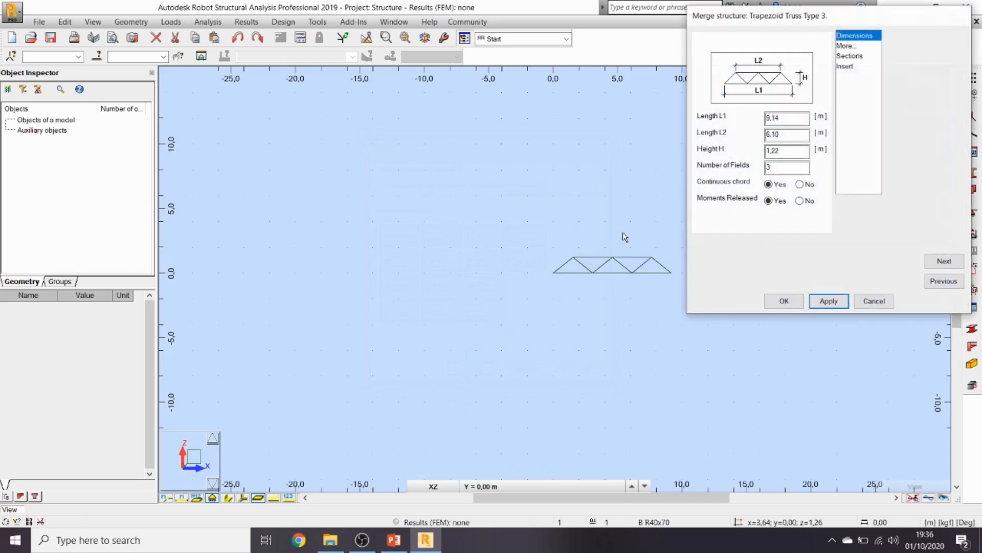
- Set the truss dimensions to length L1 24 m, length L2 18 m and height H 4 m
key("shift+Tab")
key("shift+Tab")
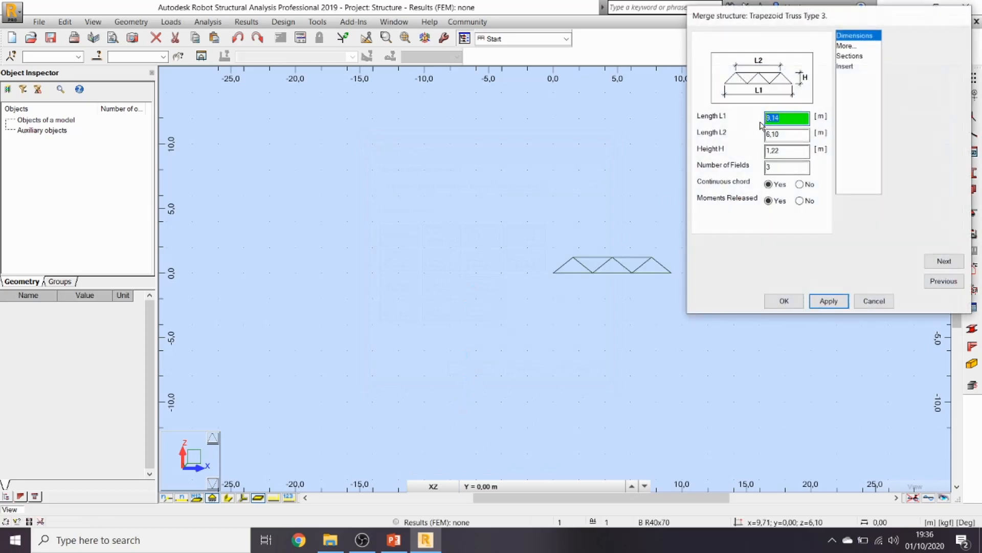
type("24")
key("Tab")
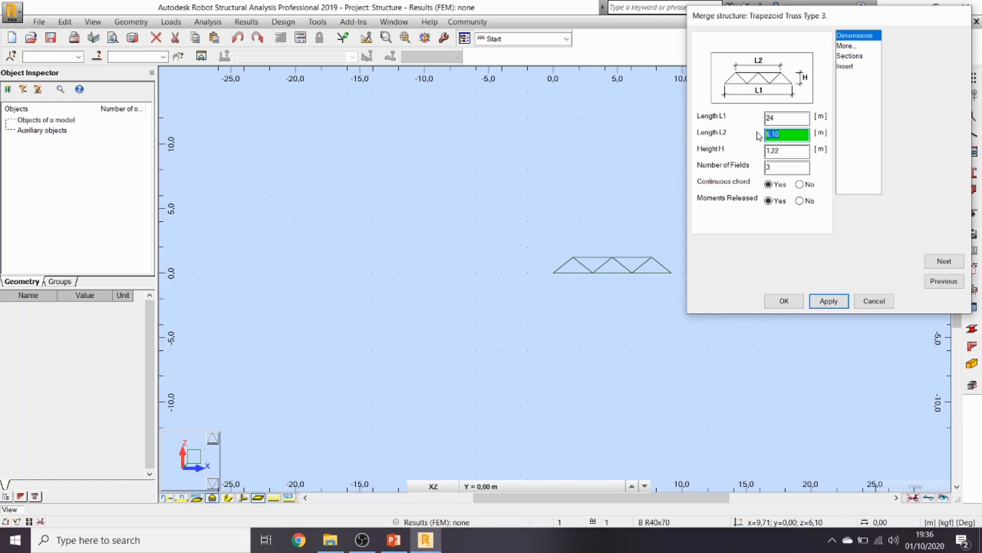
type("18")
key("Tab")
type("4")
- Recheck the truss drawing in PowerPoint, and in Robot apply the truss with 4 fields and Continuous chord set to No
left_click(392, 540)
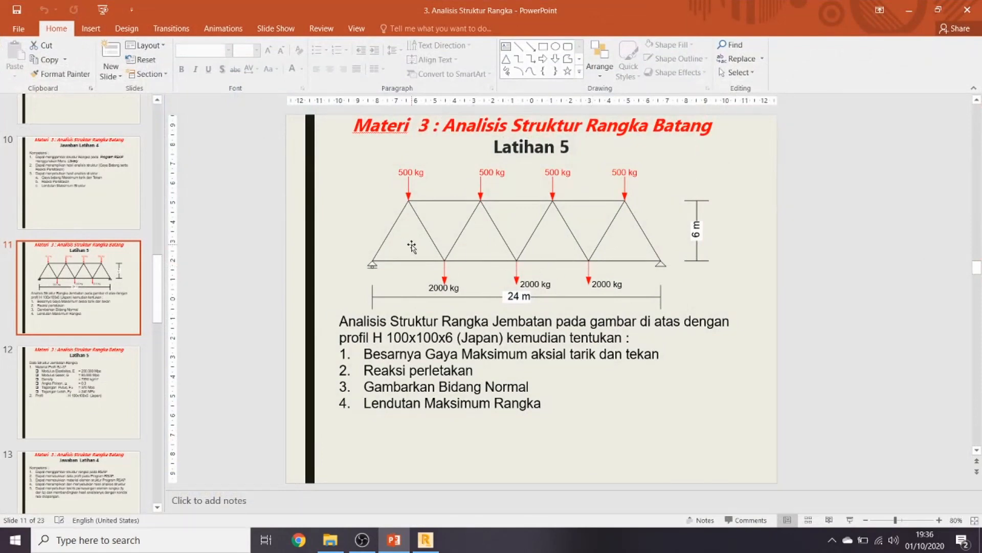
left_click(909, 10)
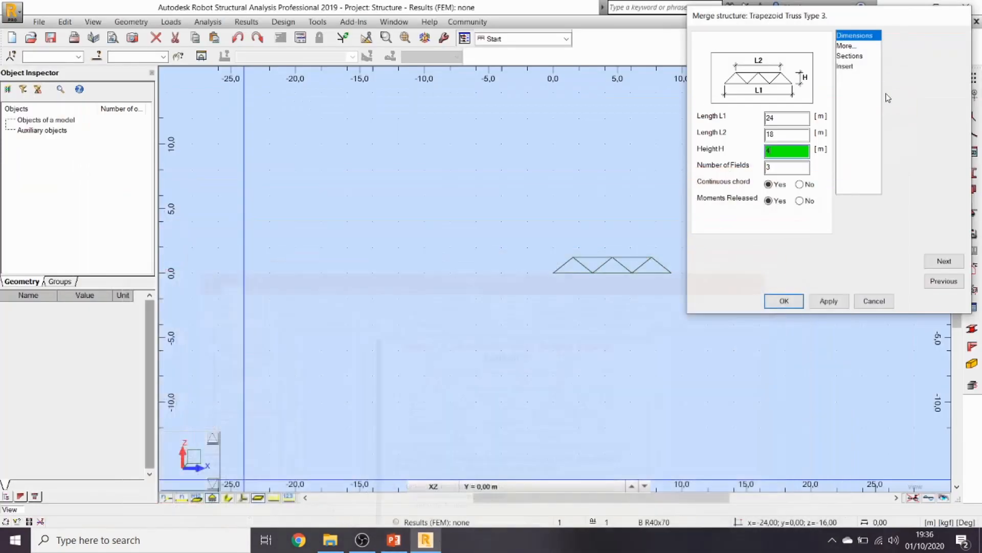
double_click(769, 167)
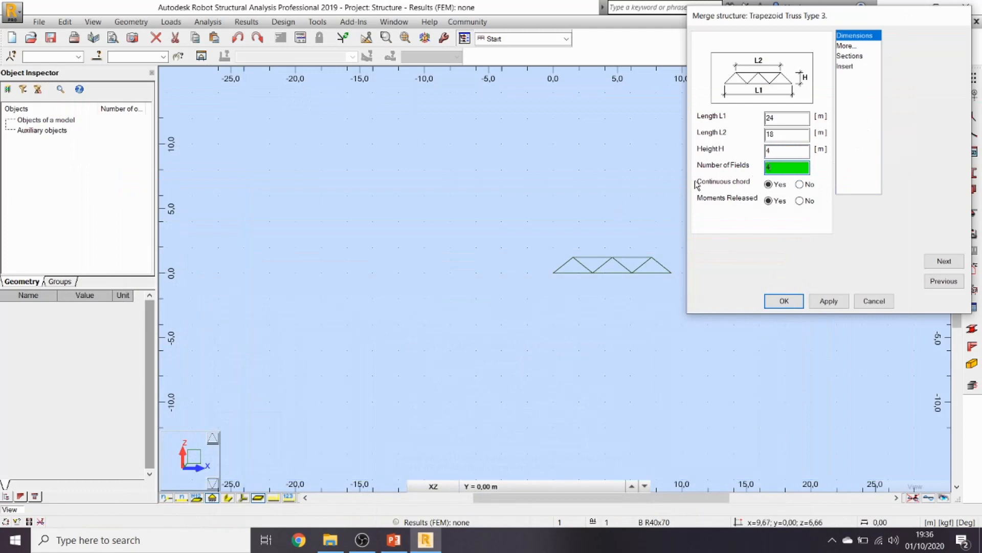
left_click(800, 184)
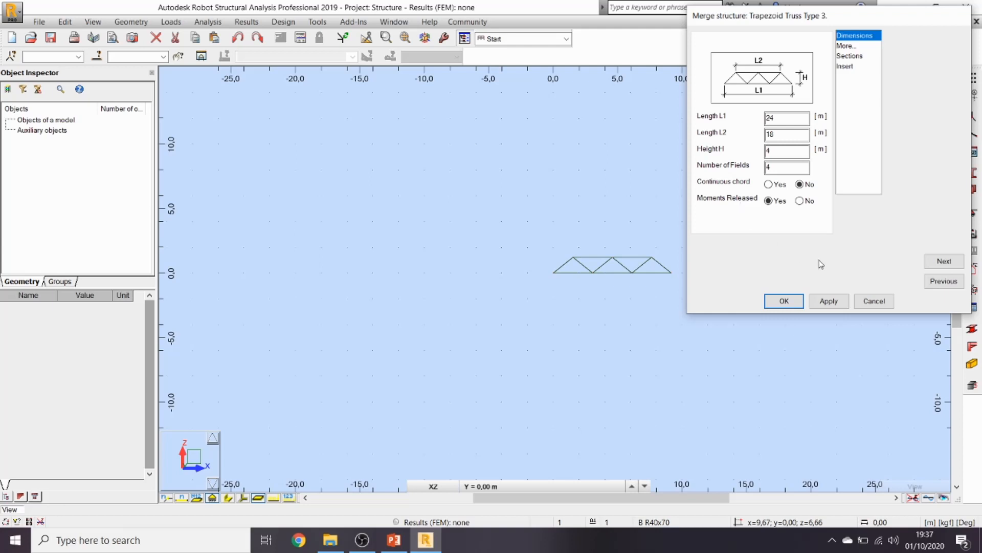
left_click(837, 302)
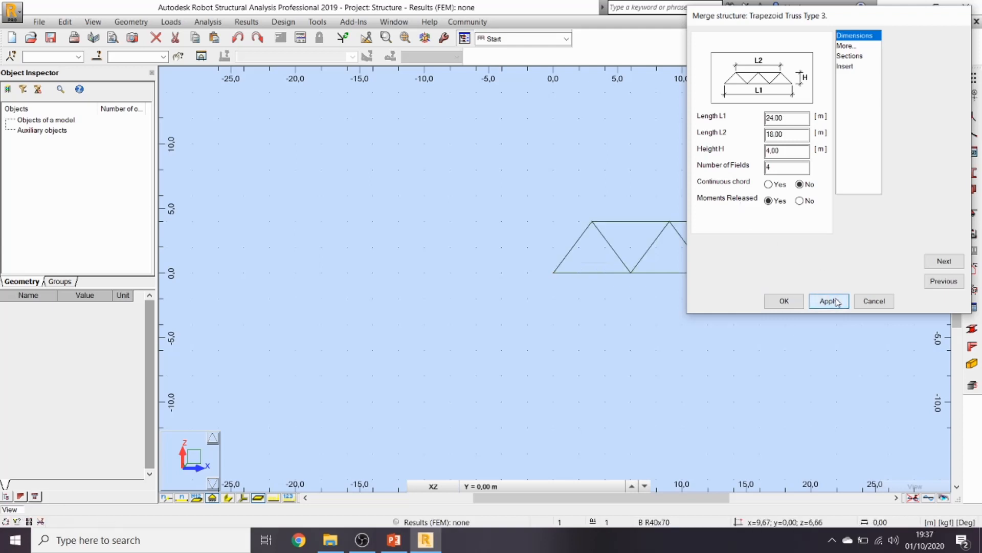
- Confirm the insertion of the trapezoid truss, fit it in the view and display the bars' section shapes
middle_click_drag(595, 237, 326, 246)
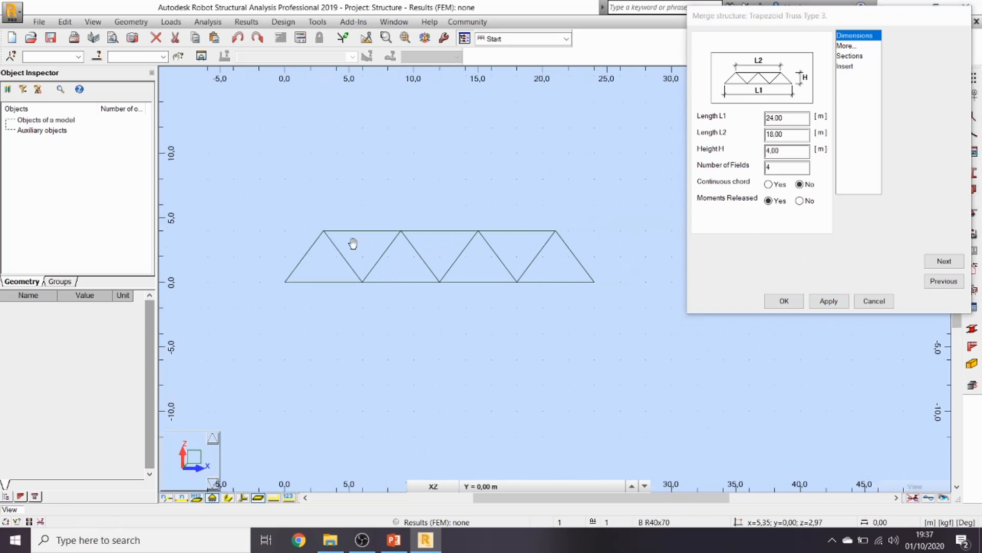
left_click(784, 301)
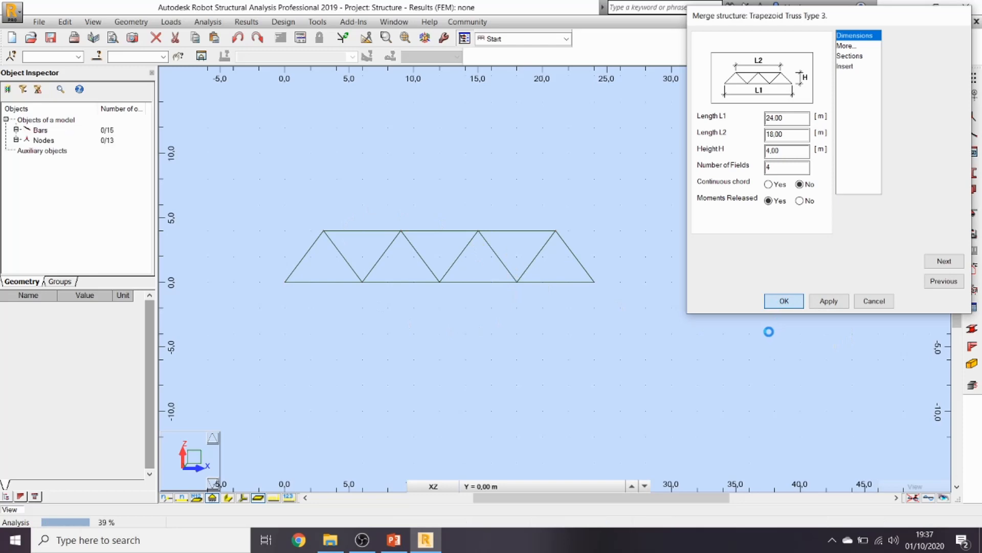
left_click(404, 38)
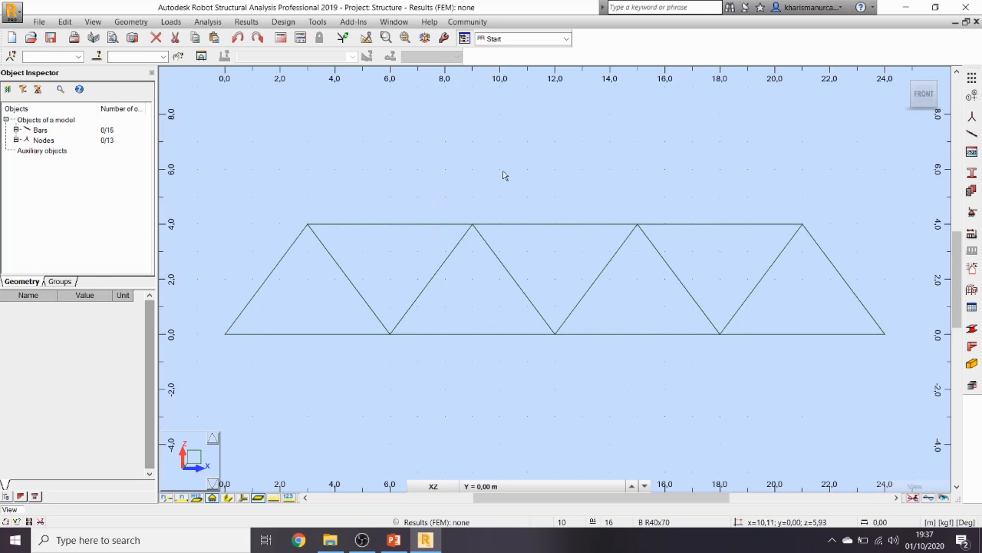
left_click(228, 498)
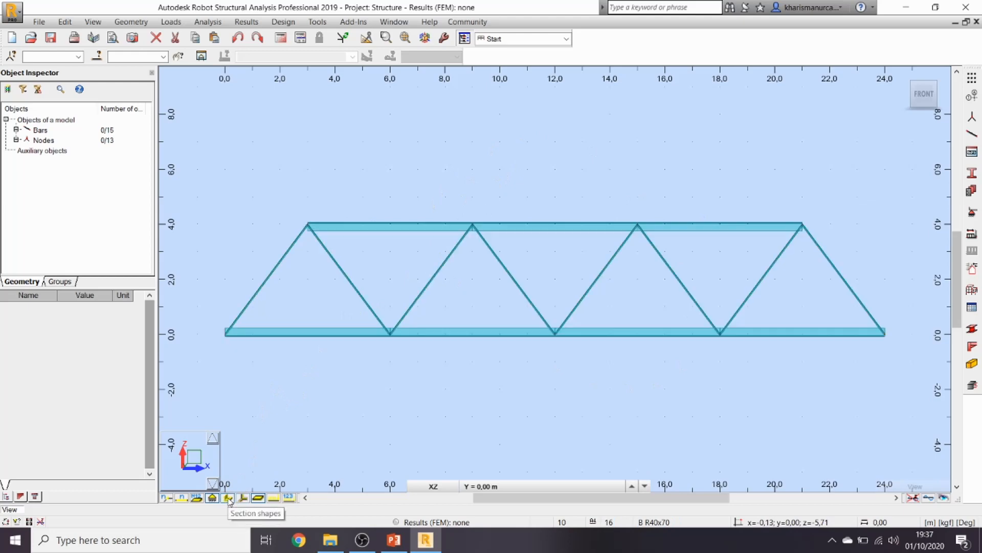
- Inspect the section and material of a bottom chord bar and a diagonal, and check the required profile on the PowerPoint slide
left_click(438, 335)
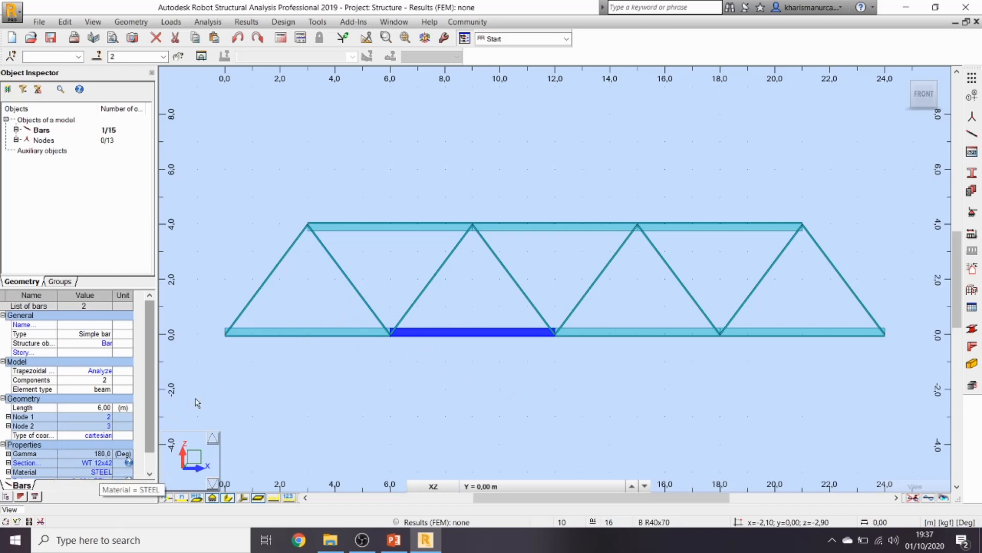
left_click(353, 288)
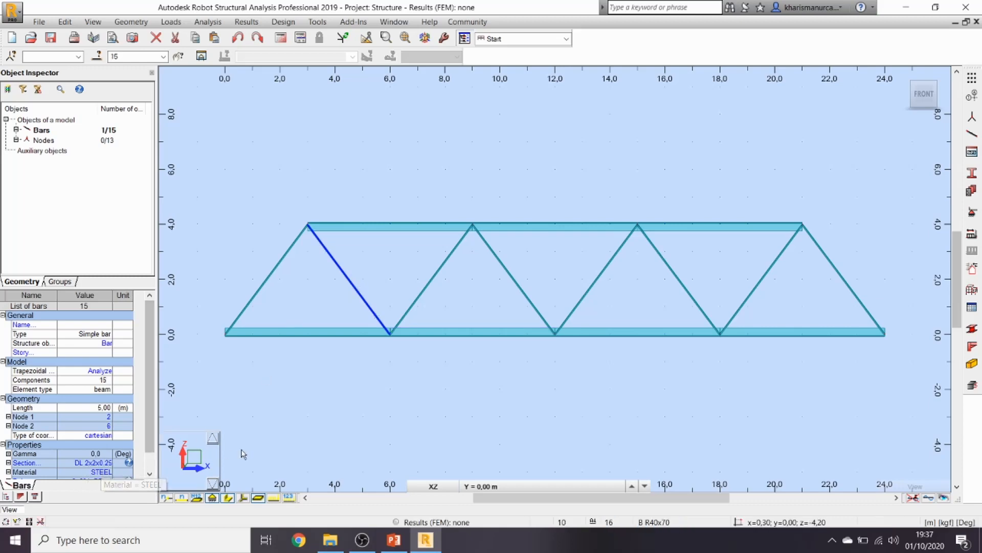
left_click(375, 415)
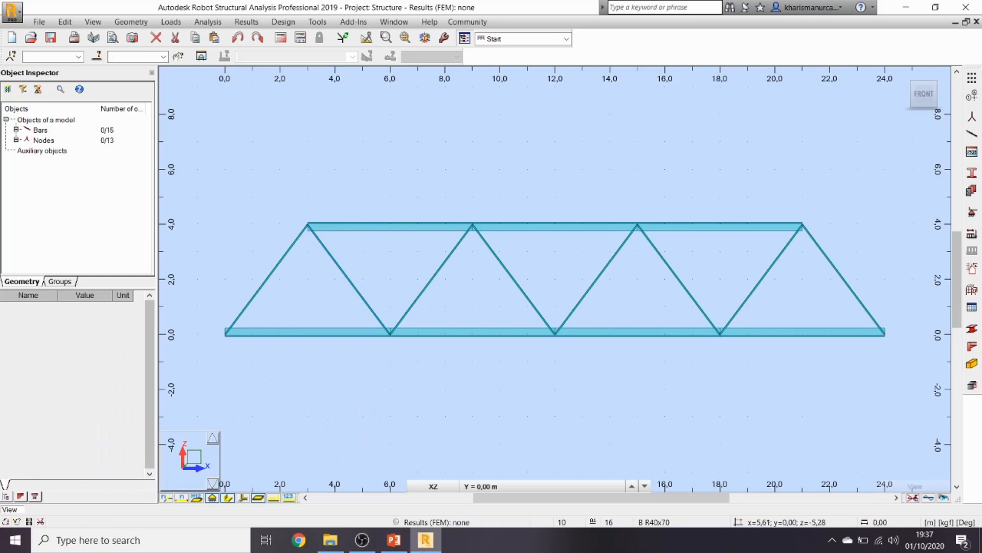
left_click(393, 539)
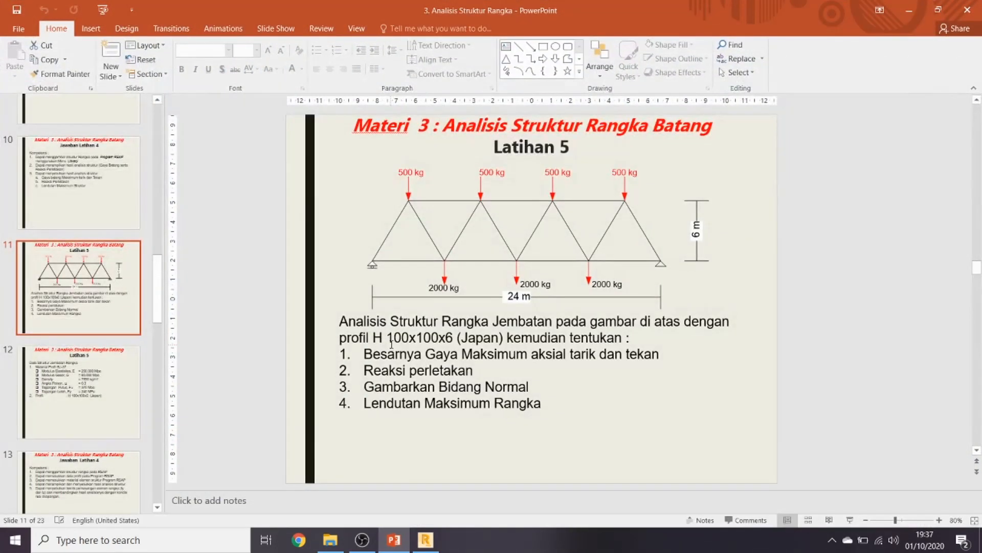
left_click(909, 10)
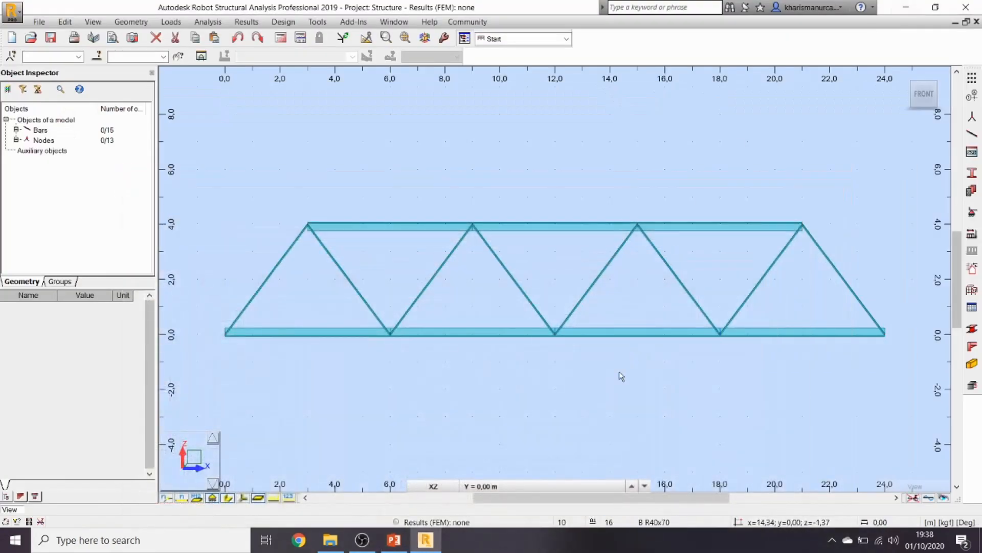
- With all truss bars selected in Robot, start a new section definition and set its section type to Steel
key("ctrl+a")
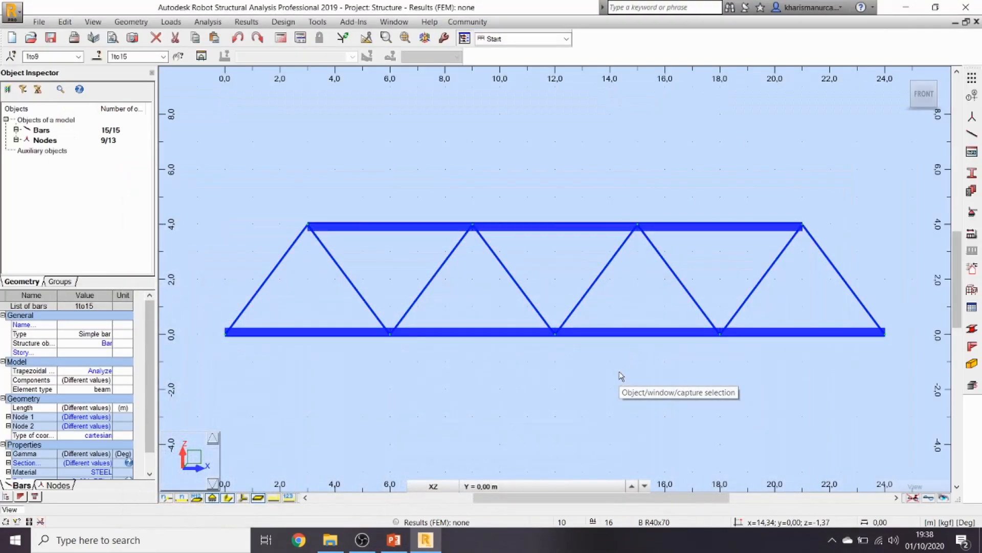
left_click(972, 172)
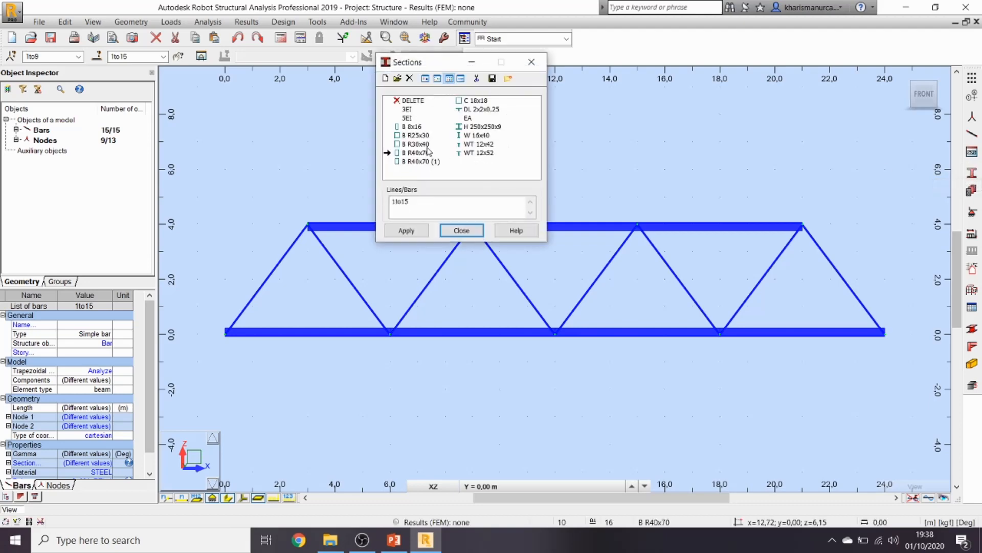
left_click(385, 78)
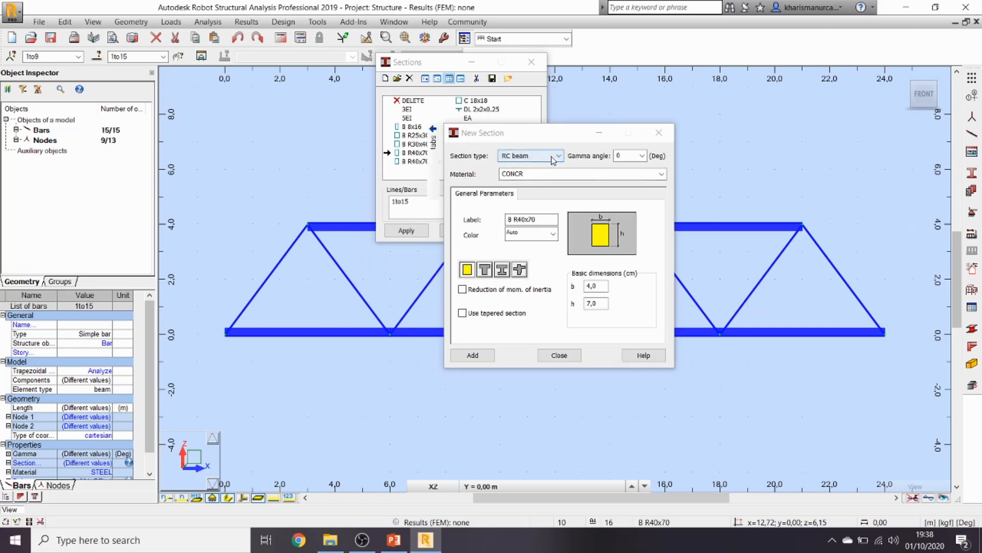
left_click(553, 161)
left_click(545, 167)
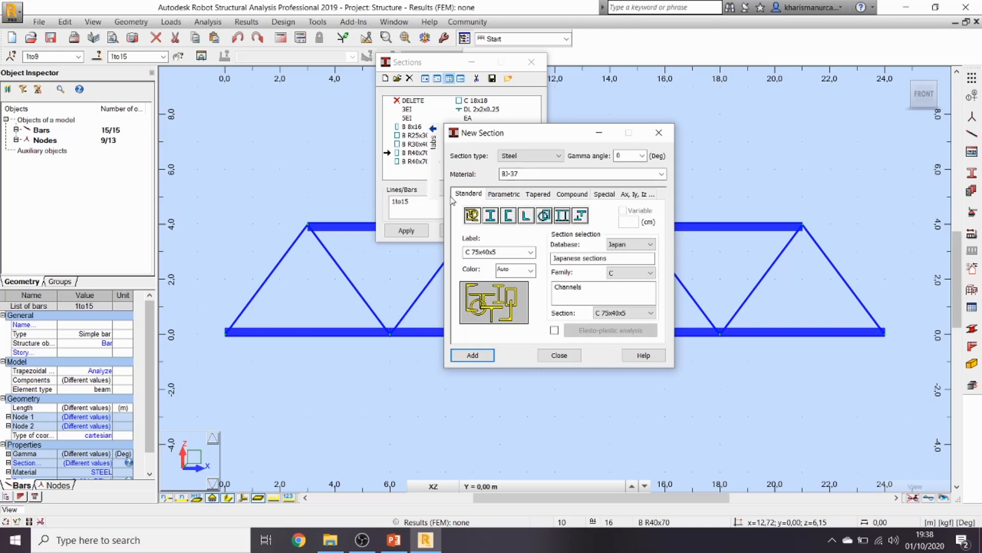
left_click(640, 245)
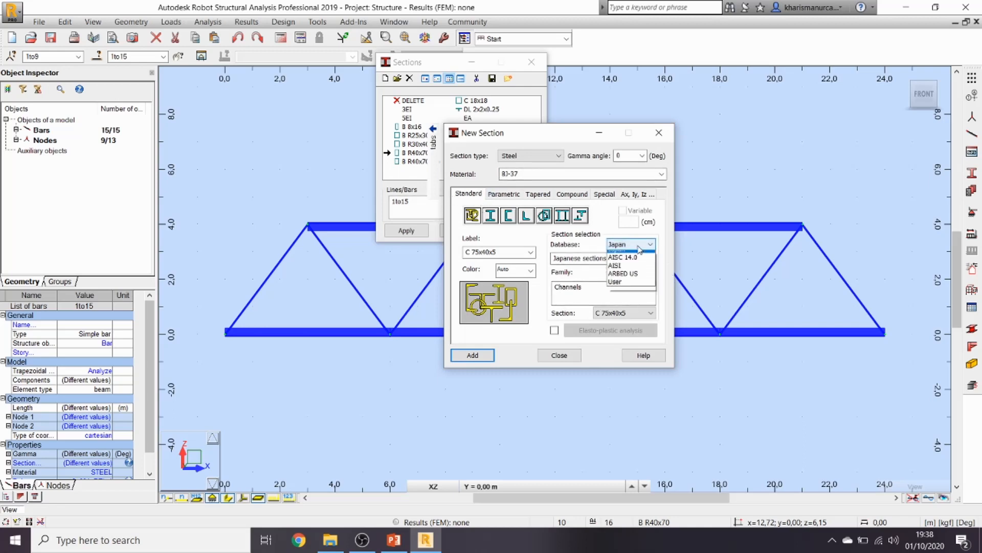
left_click(633, 264)
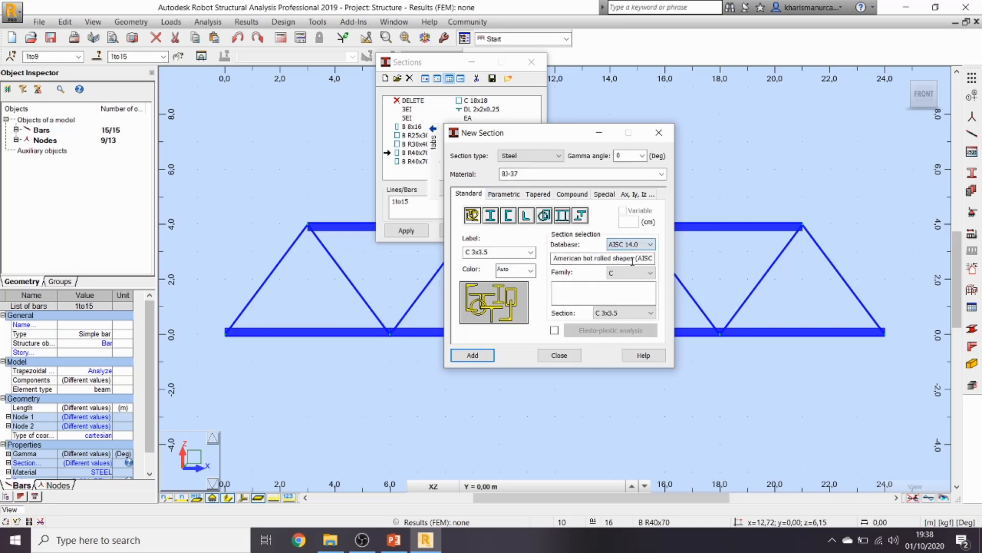
left_click(634, 245)
left_click(635, 256)
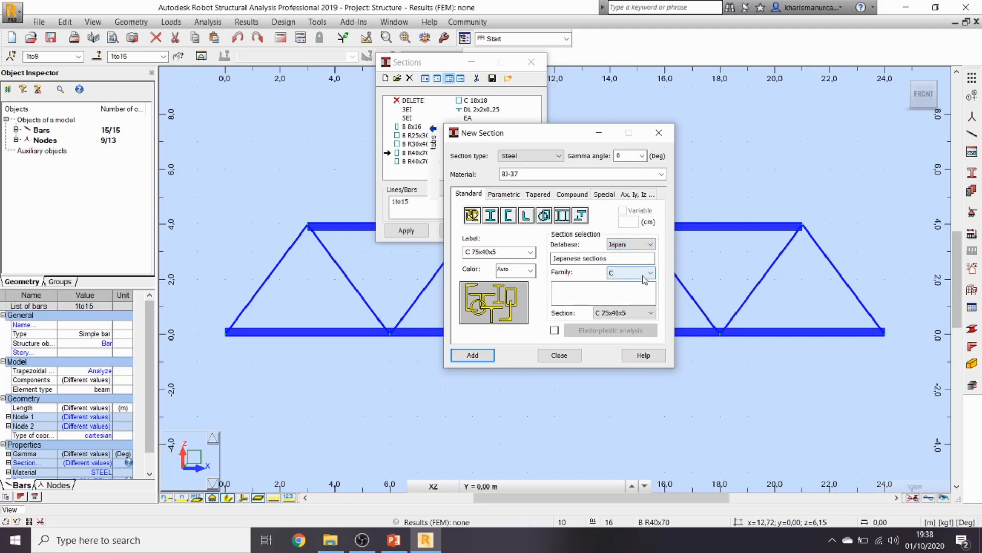
- Add section H 100x100x6 from the H family of the Japan database to the section list
left_click(644, 275)
left_click(629, 300)
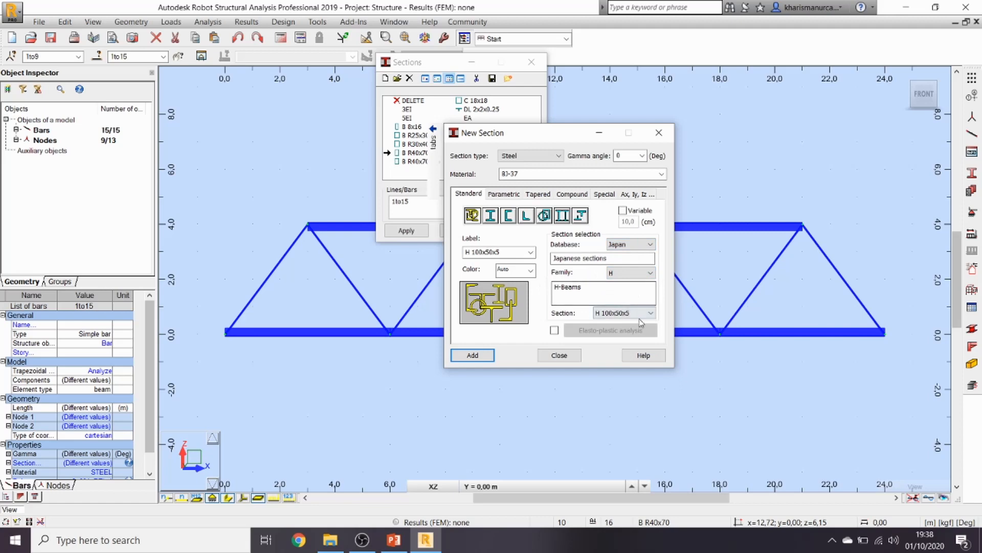
left_click(642, 314)
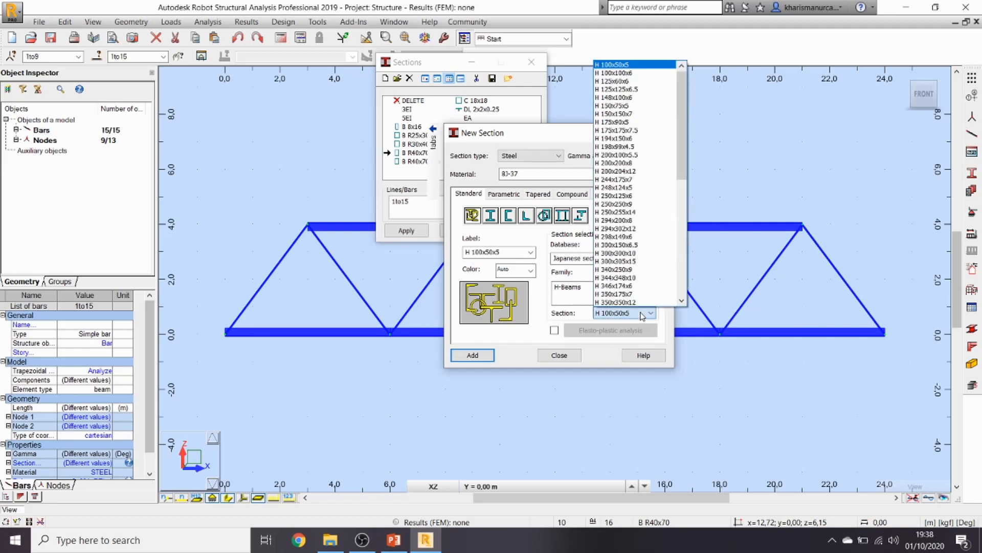
left_click(630, 74)
left_click(482, 356)
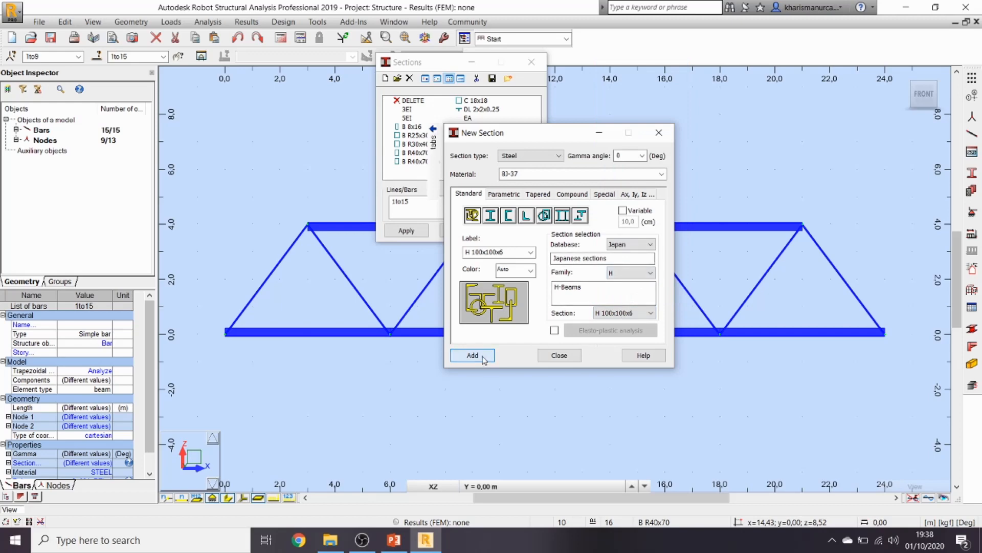
left_click(559, 356)
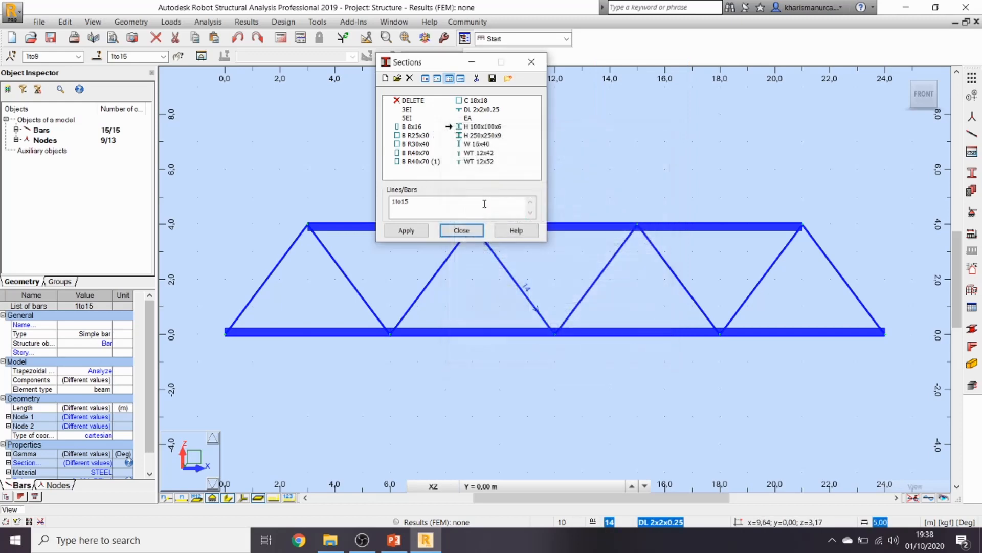
- Apply section H 100x100x6 to bars 1to15, accepting the change to the new material
left_click(481, 127)
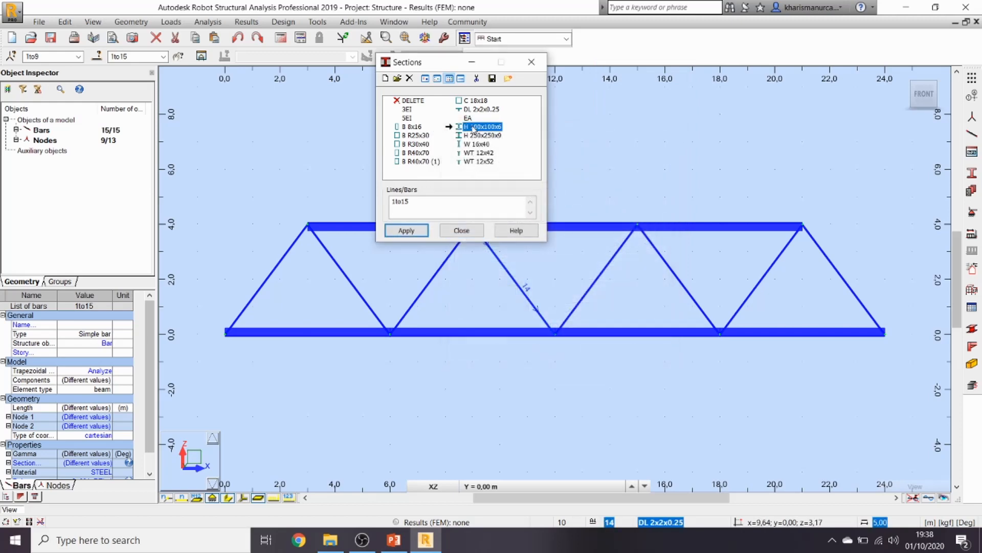
left_click(406, 230)
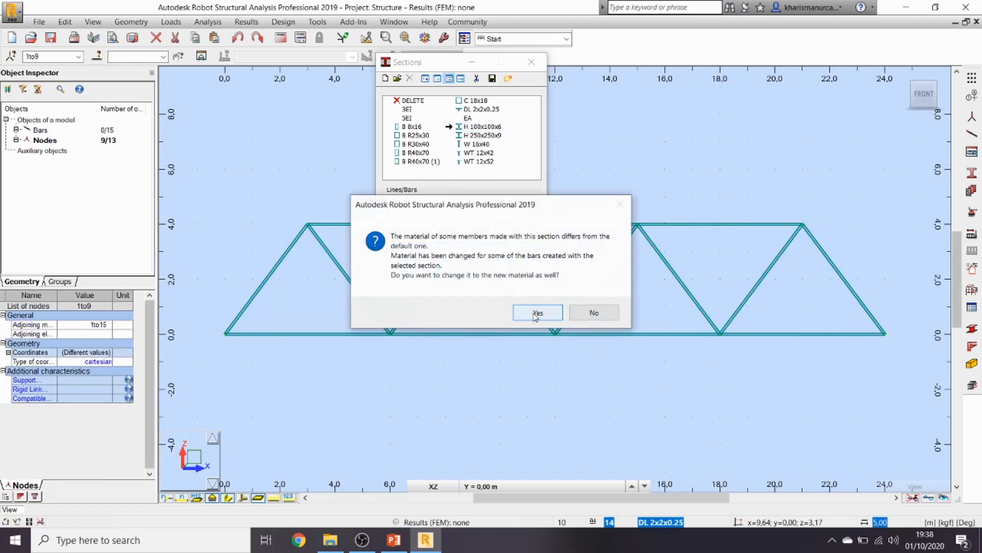
left_click(537, 314)
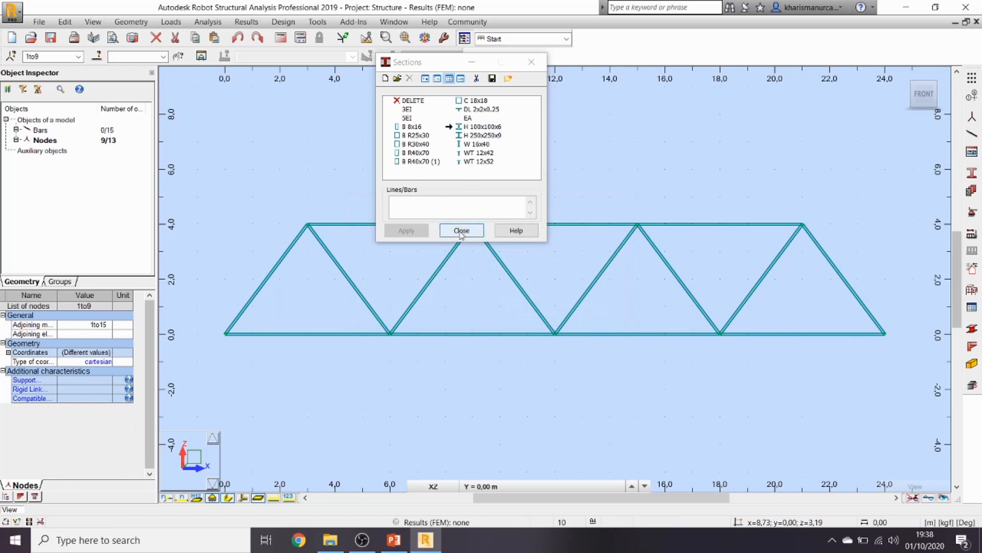
left_click(460, 230)
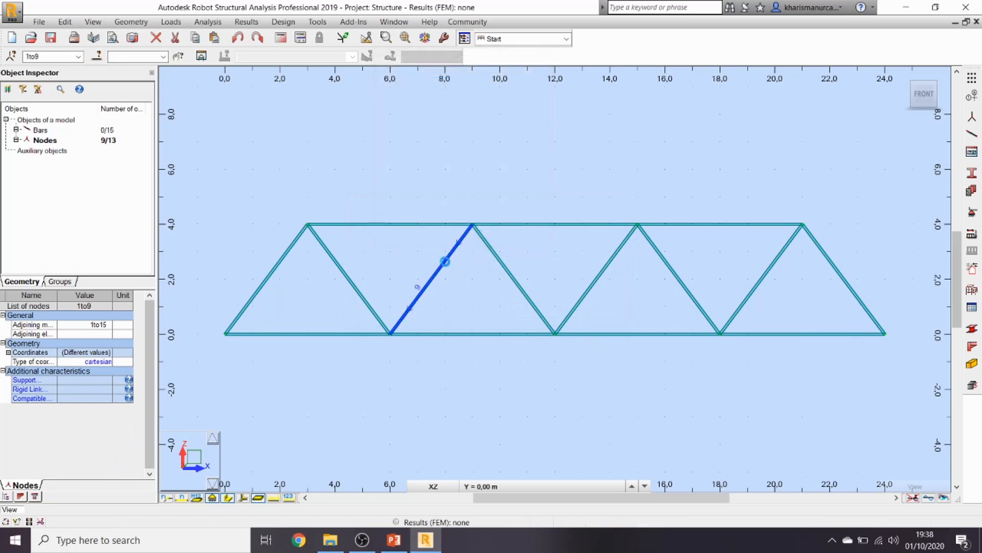
- Check the section and material assigned to a diagonal, and examine the profile orientation at a top chord joint in 3D
left_click(448, 267)
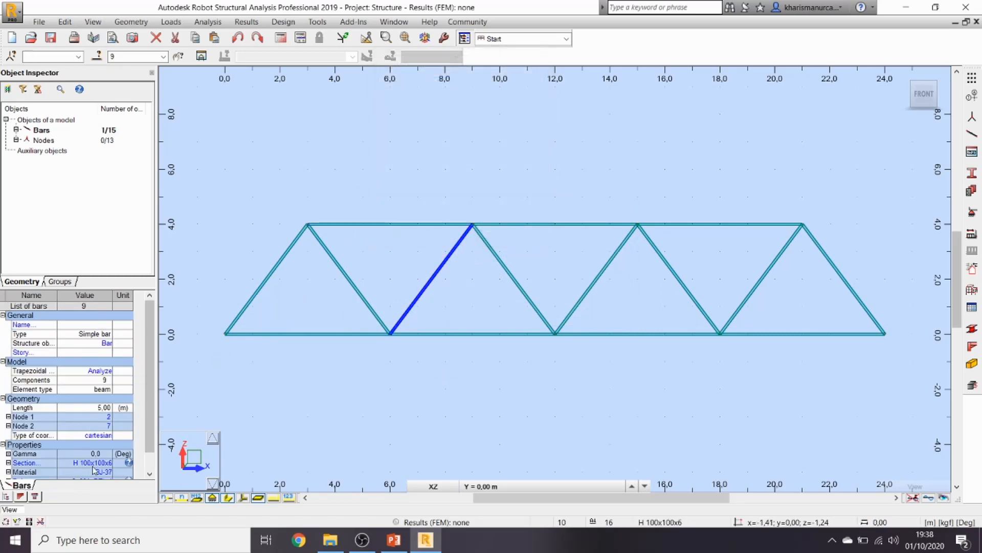
left_click(448, 421)
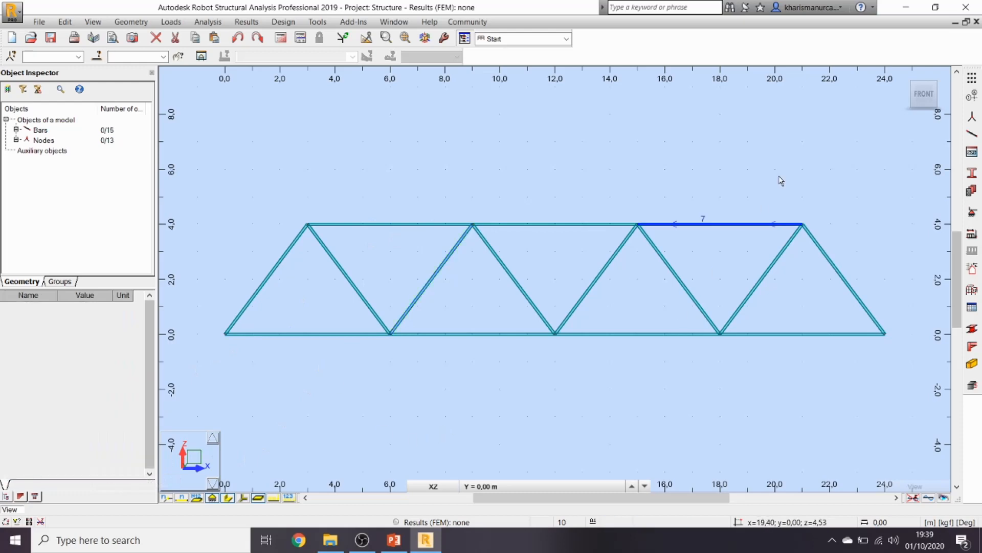
left_click(904, 78)
scroll(522, 283, "up", 6)
scroll(479, 164, "up", 4)
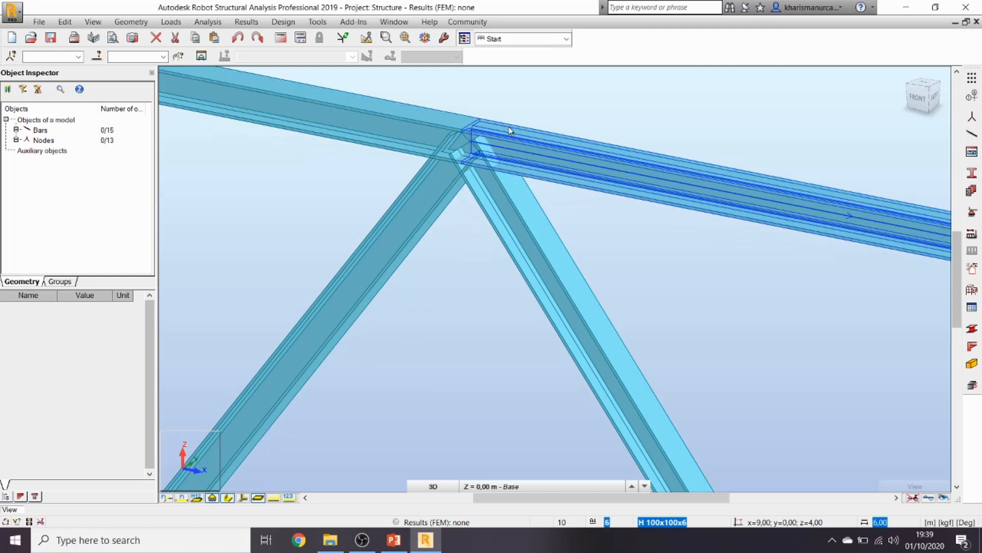
scroll(506, 133, "down", 6)
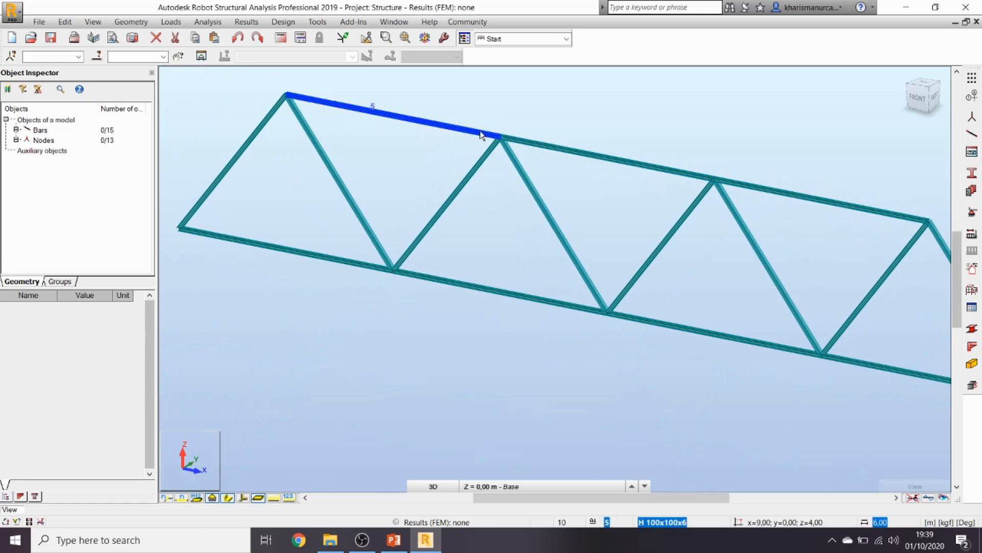
scroll(464, 239, "down", 2)
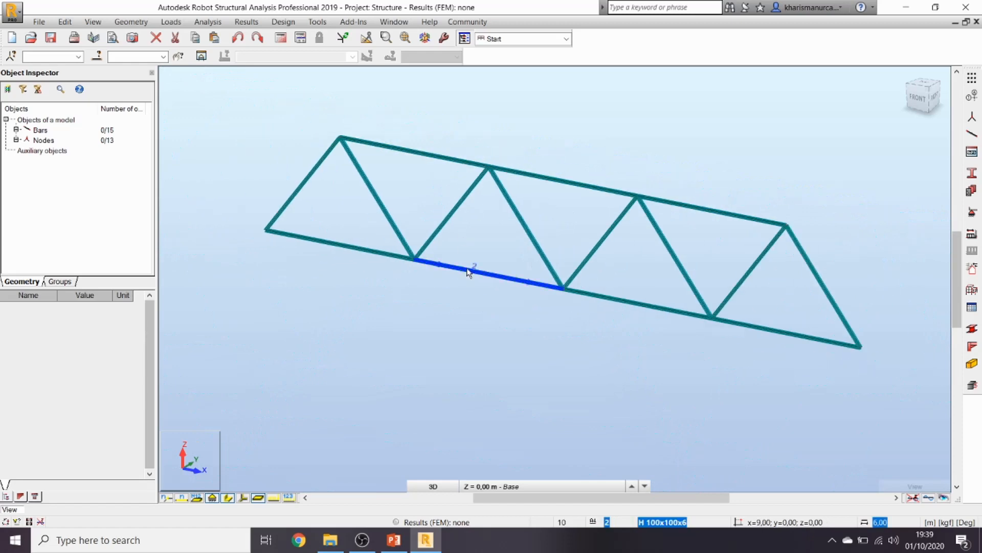
- Set the Gamma angle of all truss bars to 90 degrees and inspect the profile orientation at a top chord joint
key("ctrl+a")
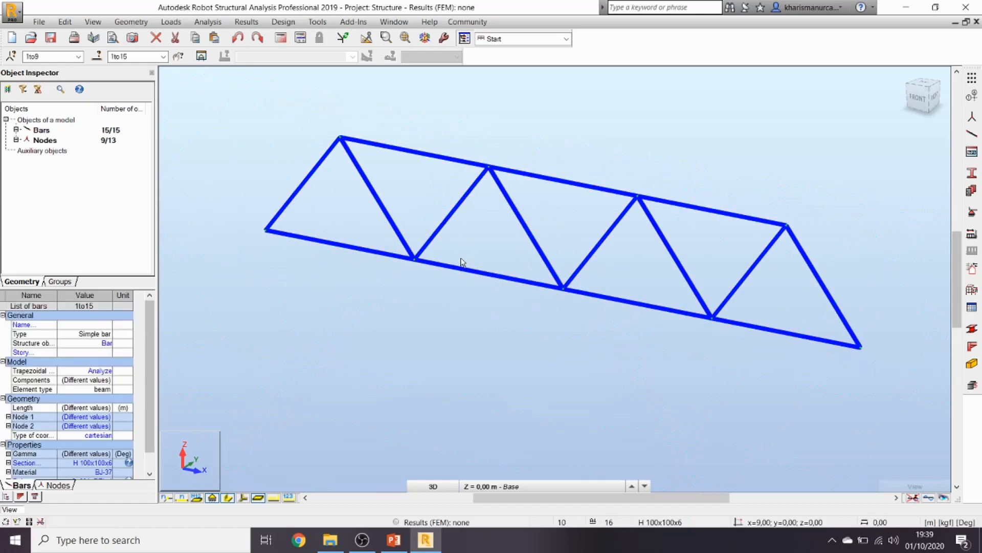
scroll(47, 441, "down", 2)
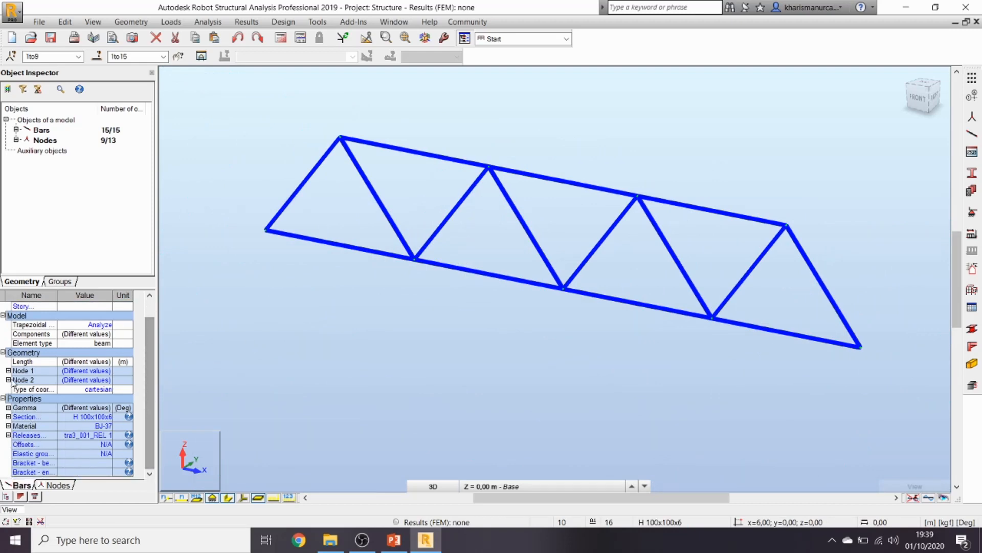
left_click(8, 408)
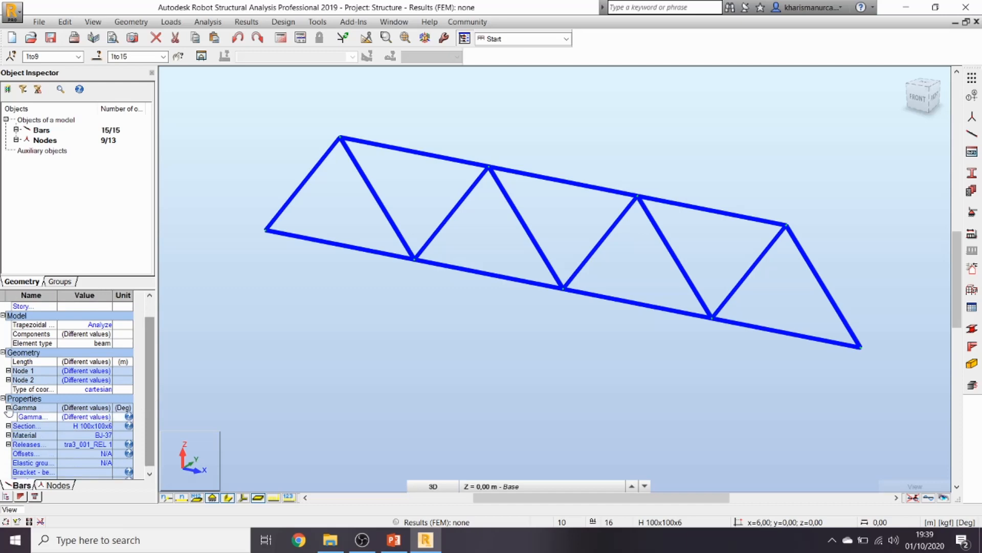
left_click(84, 415)
type("90")
key("Return")
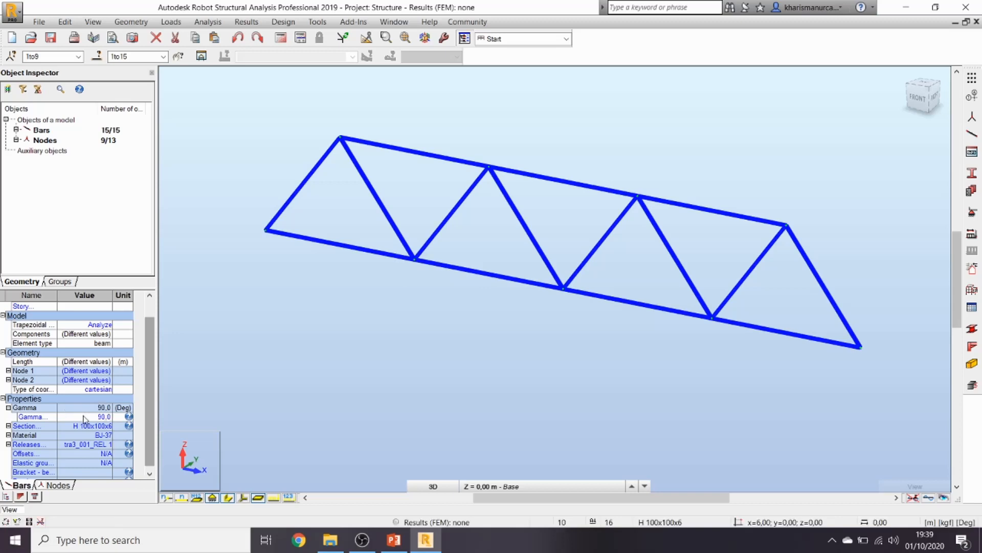
left_click(414, 346)
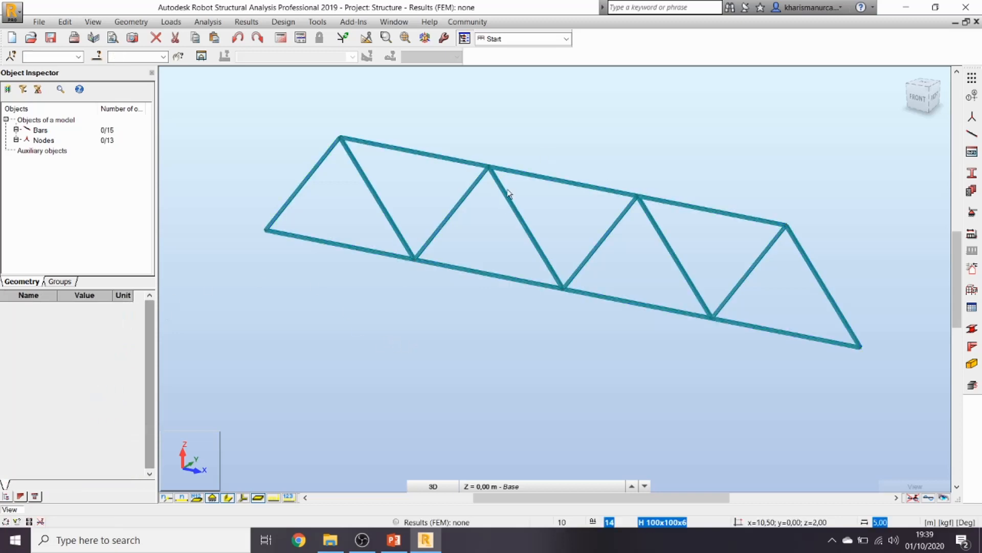
scroll(508, 179, "up", 5)
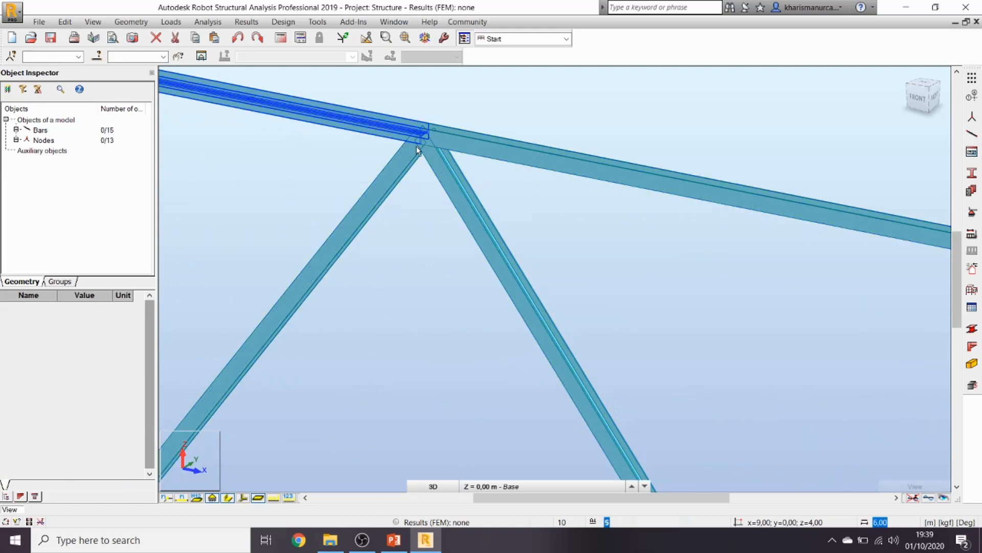
- Define a pinned support at one end of the bottom chord and a roll support at the other end
scroll(558, 166, "down", 5)
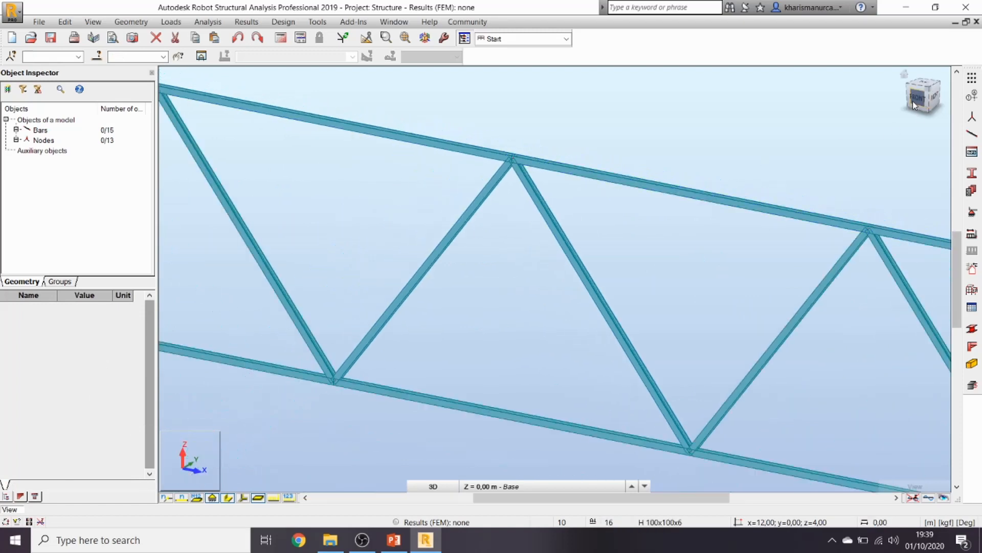
left_click(914, 101)
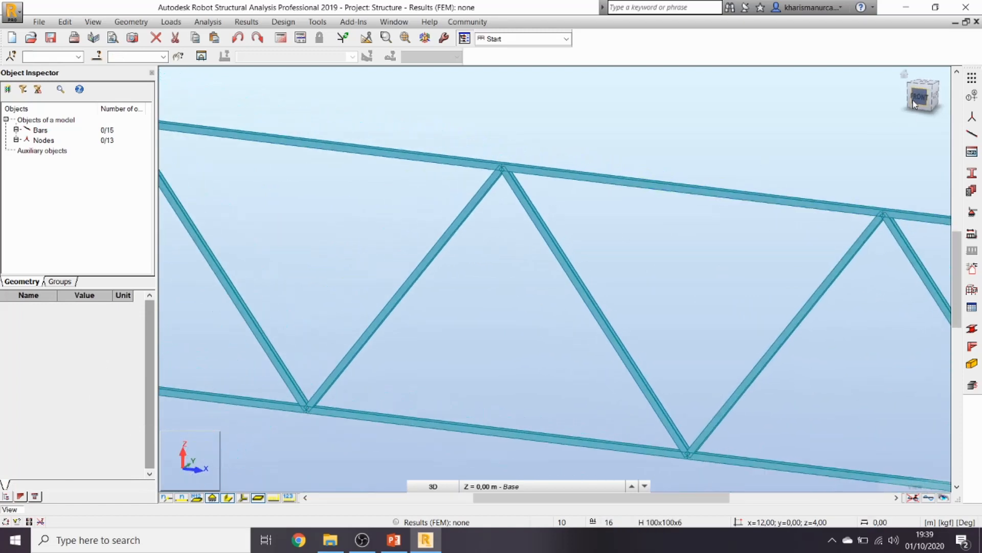
left_click(407, 39)
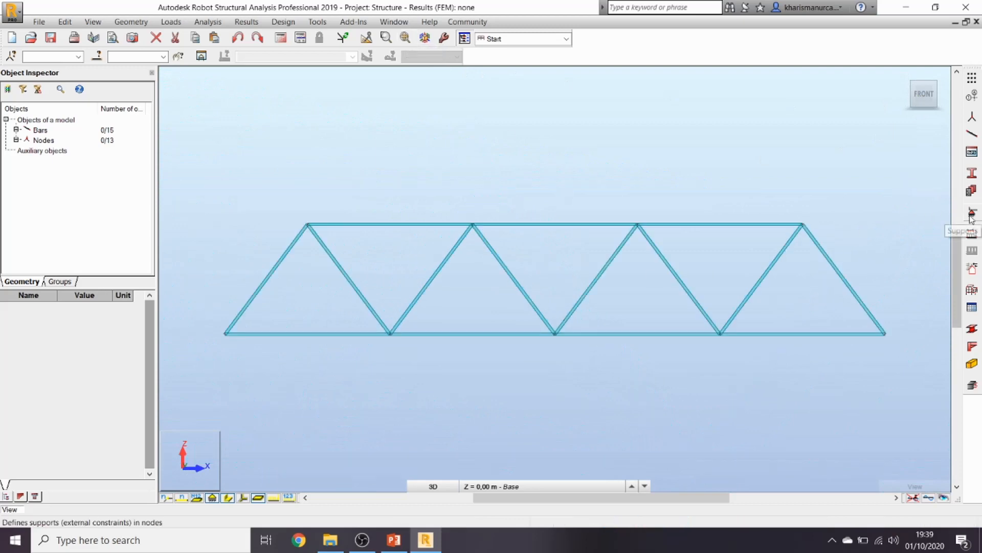
left_click(971, 214)
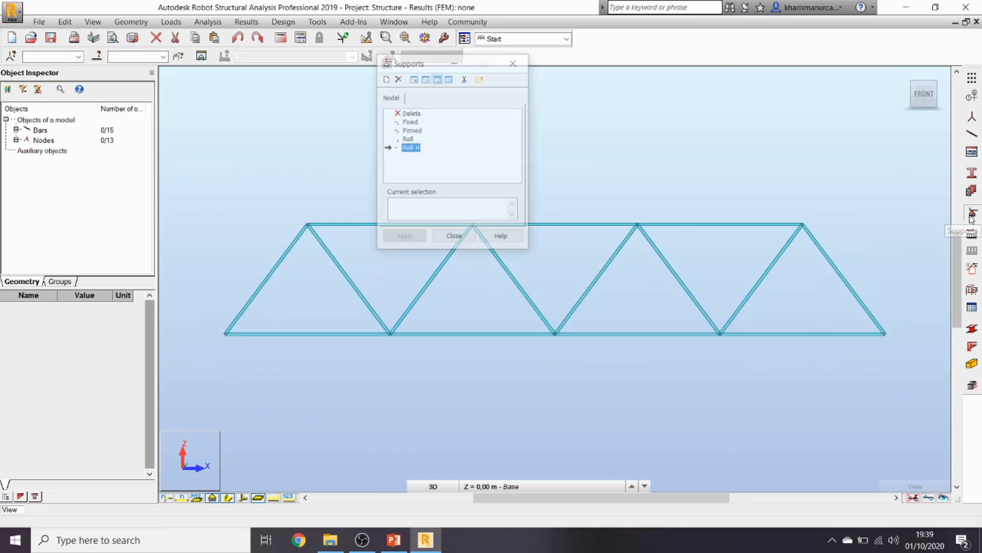
left_click(408, 138)
left_click(225, 333)
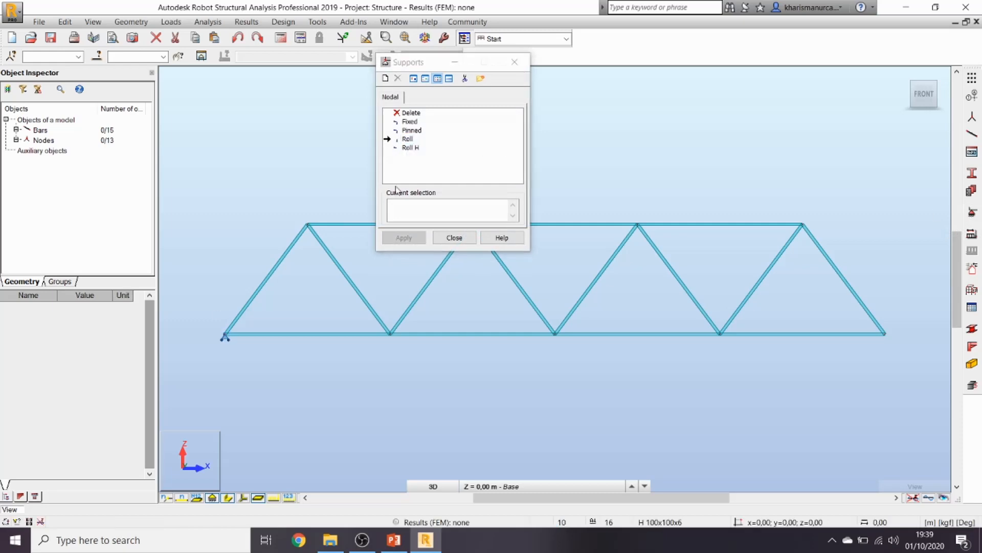
left_click(404, 130)
left_click(885, 334)
left_click(454, 237)
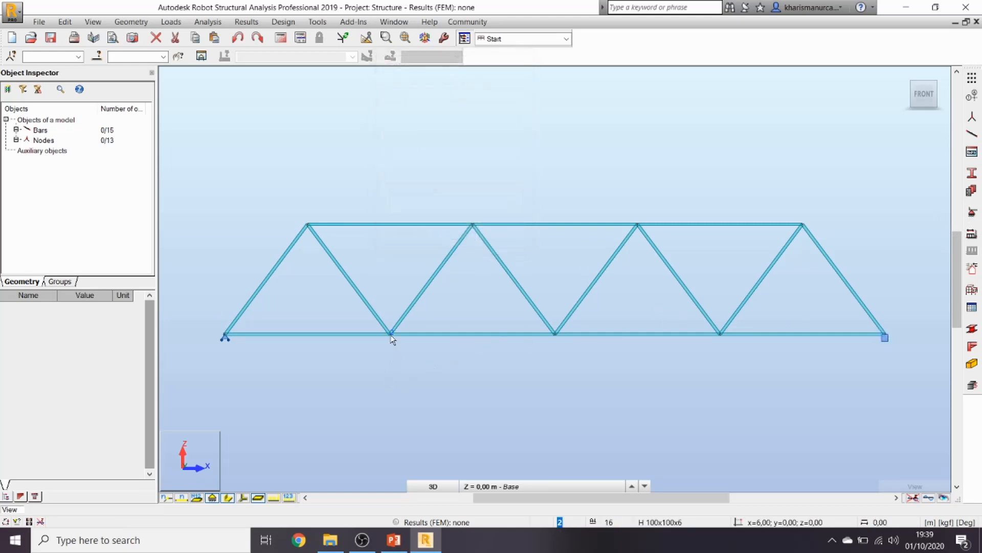
- Add two load cases of dead nature, DL1 and DL2
left_click(971, 234)
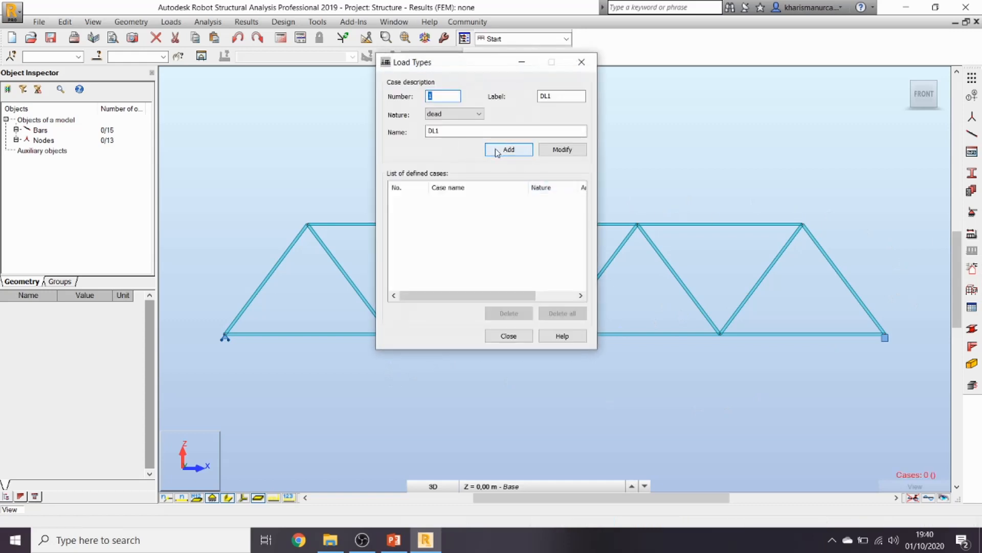
left_click(496, 153)
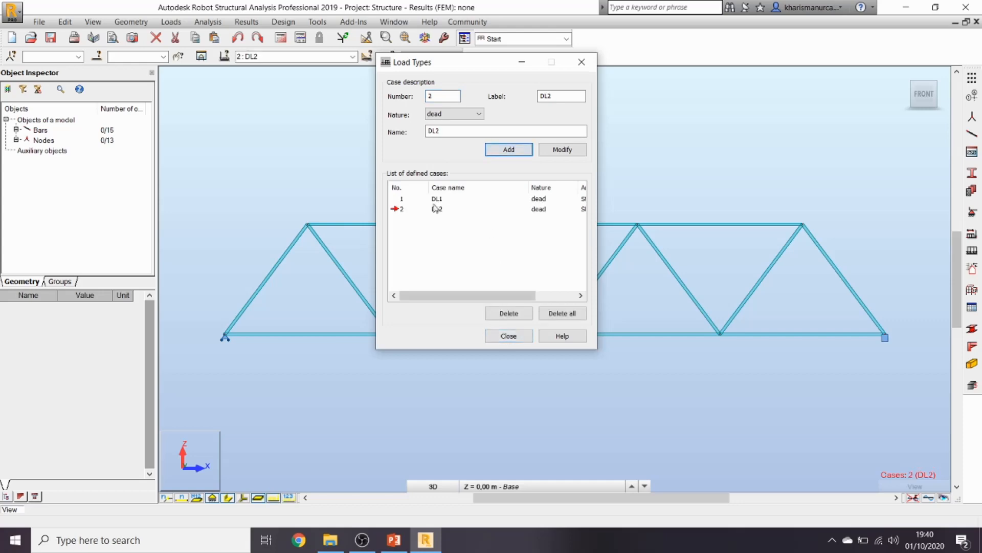
left_click(508, 335)
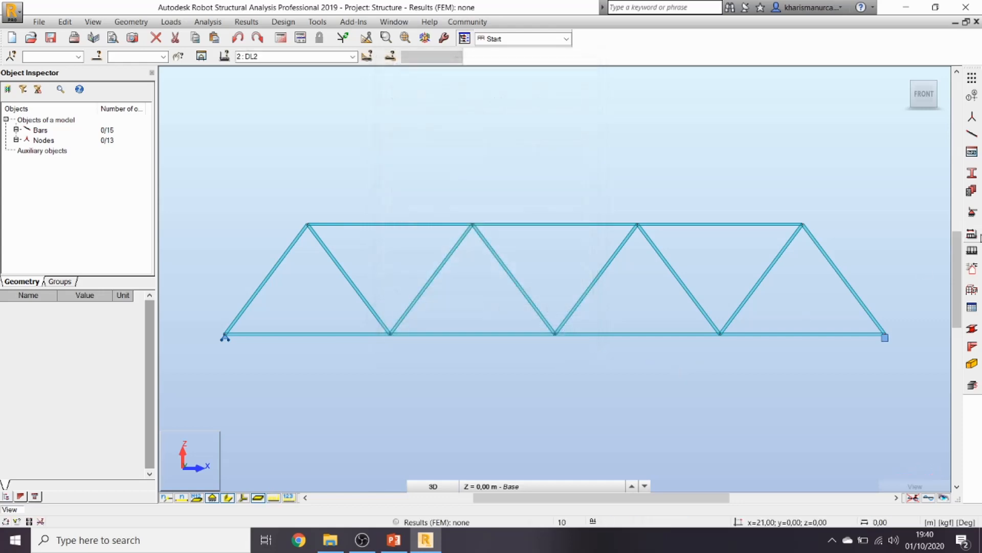
- Try to apply a nodal force of -2000 kgf in Z to nodes 2to4 in load case DL2
left_click(972, 250)
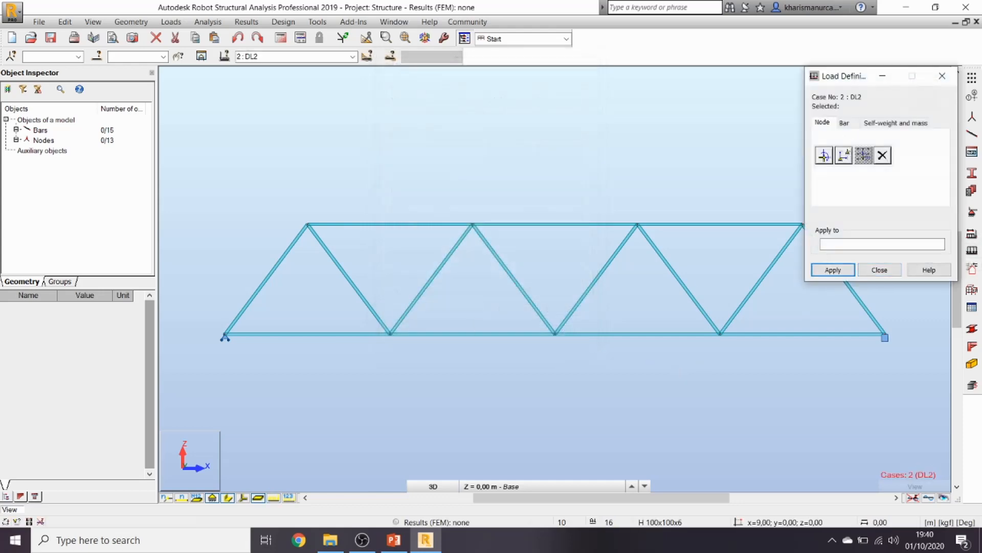
left_click(870, 244)
type("2to4")
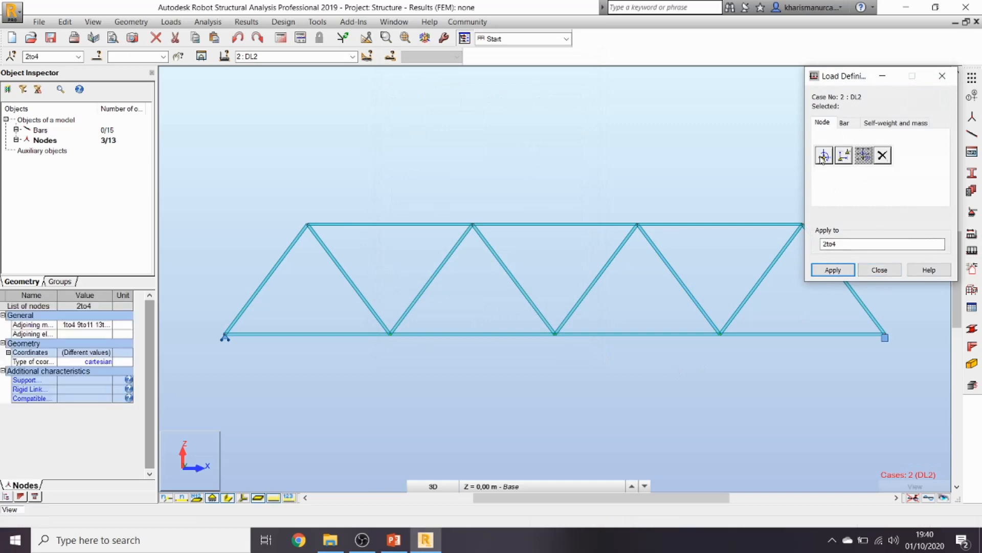
left_click(823, 155)
left_click(863, 239)
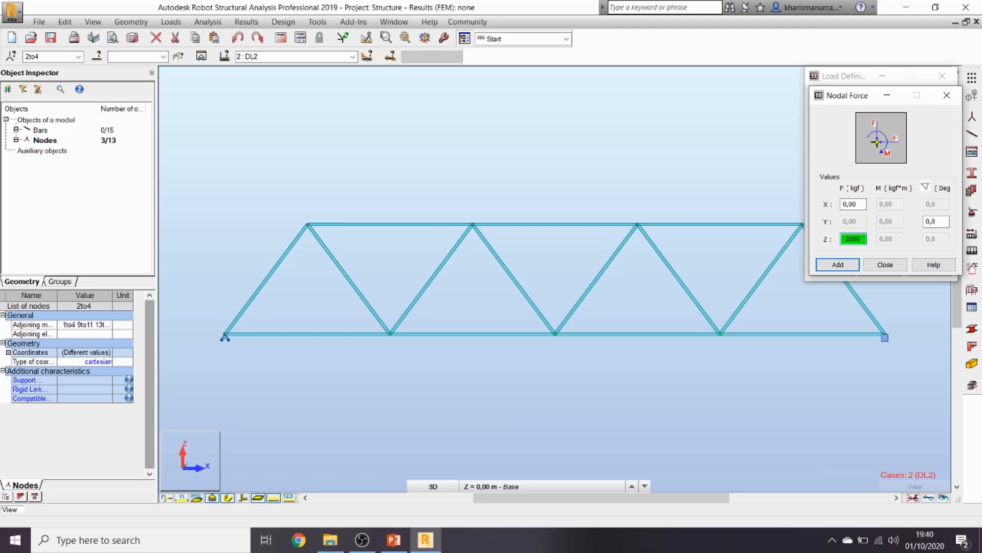
left_click(835, 264)
left_click(833, 270)
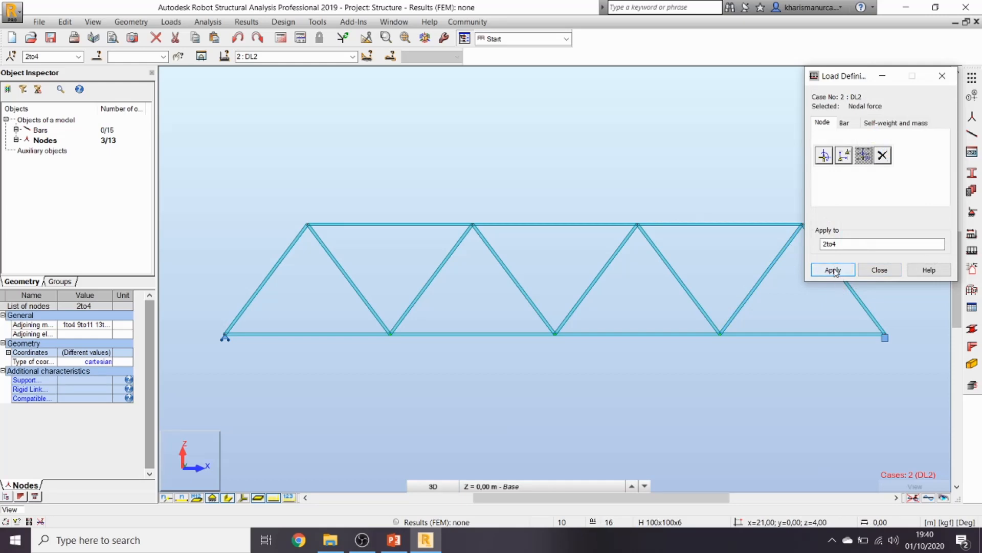
left_click(885, 272)
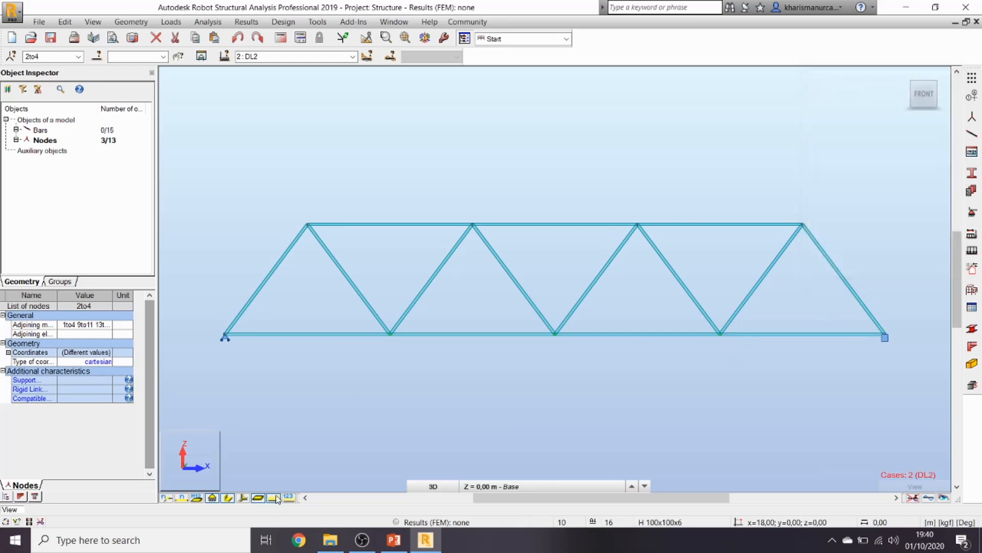
left_click(635, 380)
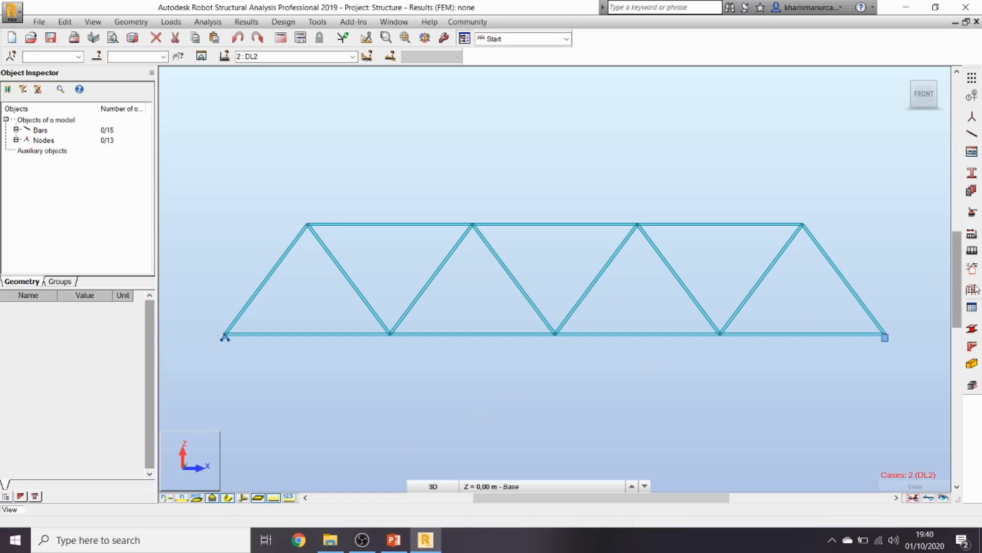
- Apply the -2000 kgf Z nodal force to the three intermediate bottom chord nodes in load case DL2
left_click(969, 251)
left_click(829, 163)
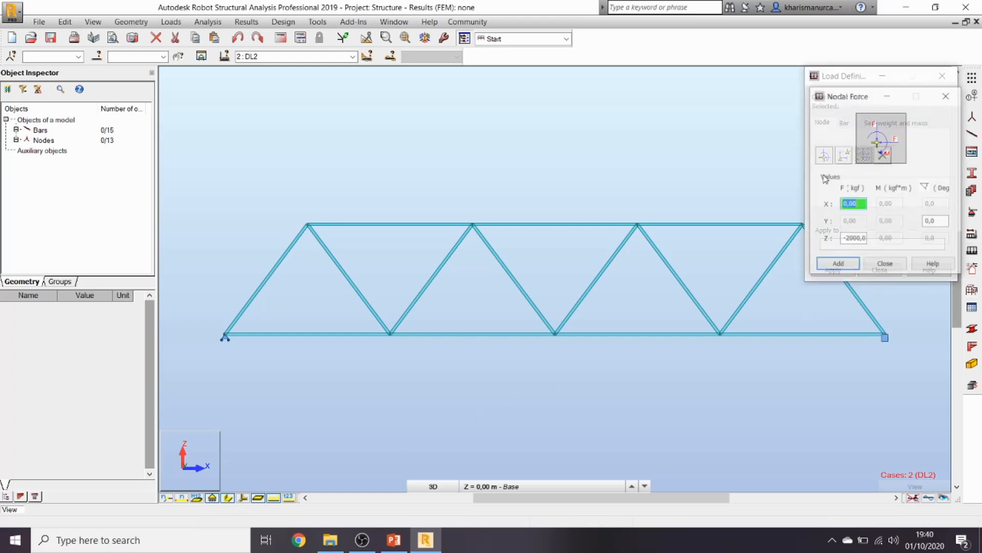
left_click(837, 265)
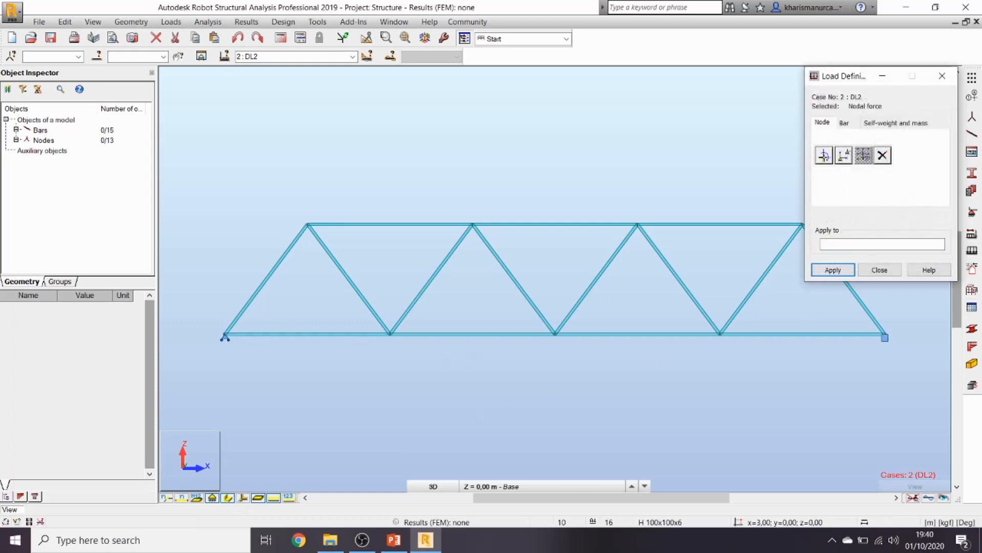
left_click(390, 334)
left_click(555, 333)
left_click(720, 334)
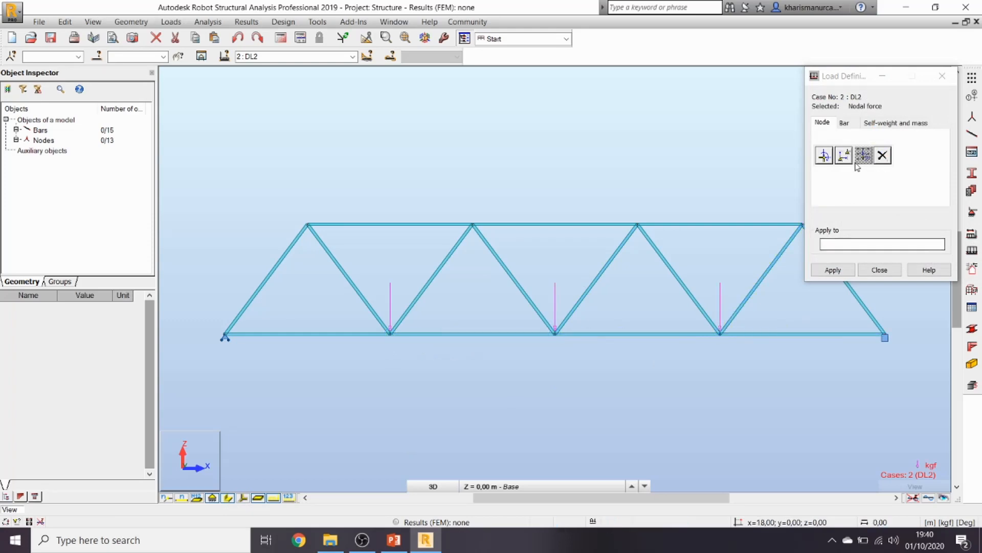
- Set the nodal force to -500 kgf in Z and apply it to the four top chord nodes in load case DL2
left_click(824, 157)
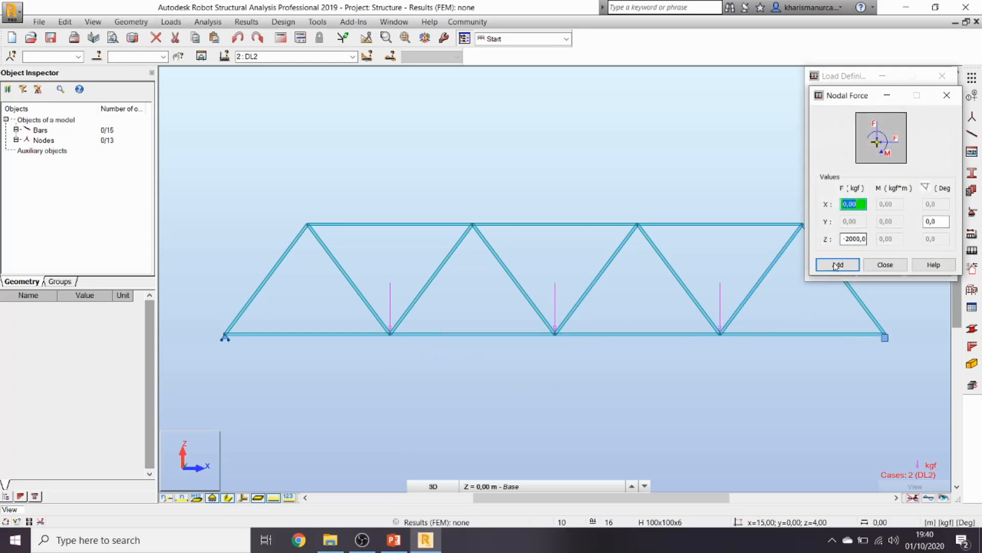
left_click(862, 238)
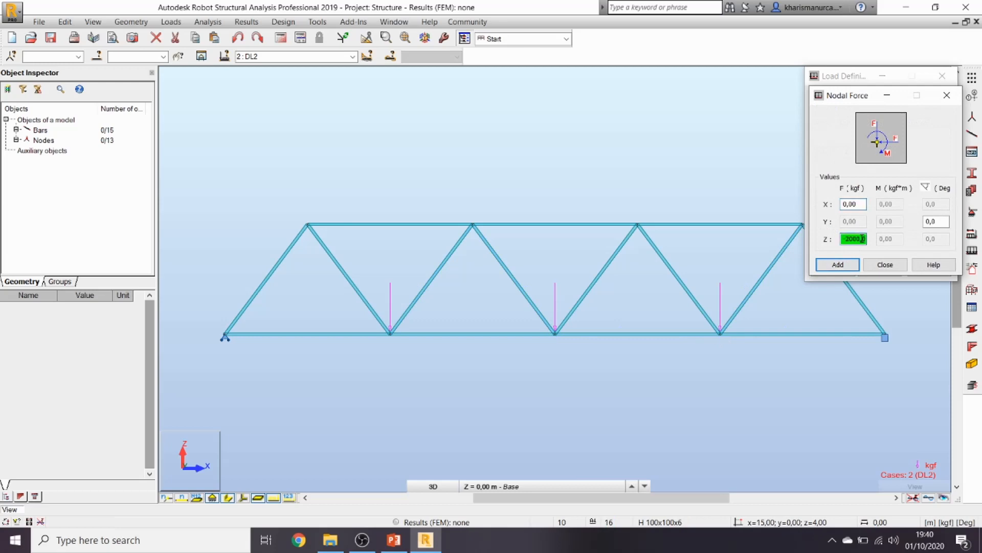
double_click(857, 235)
left_click(844, 264)
left_click(308, 224)
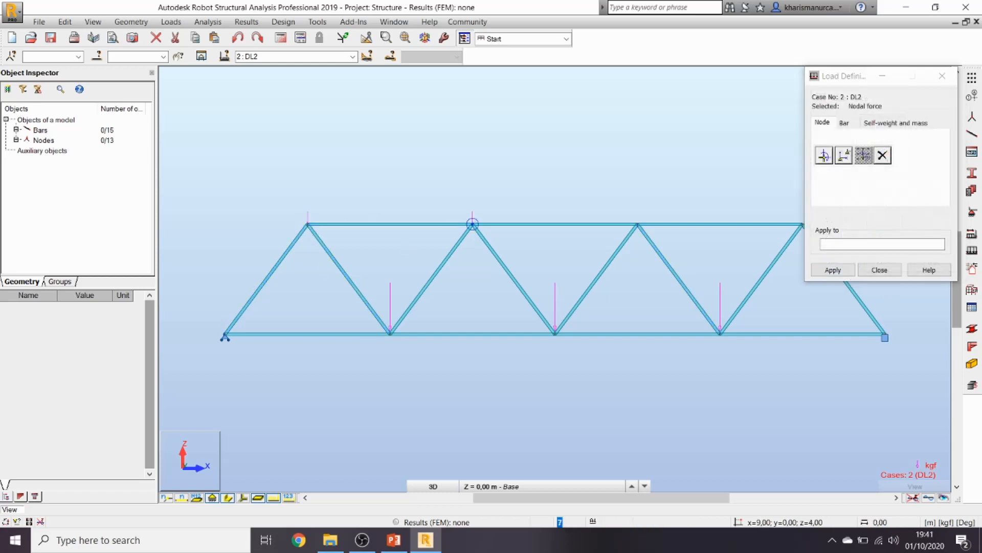
left_click(637, 223)
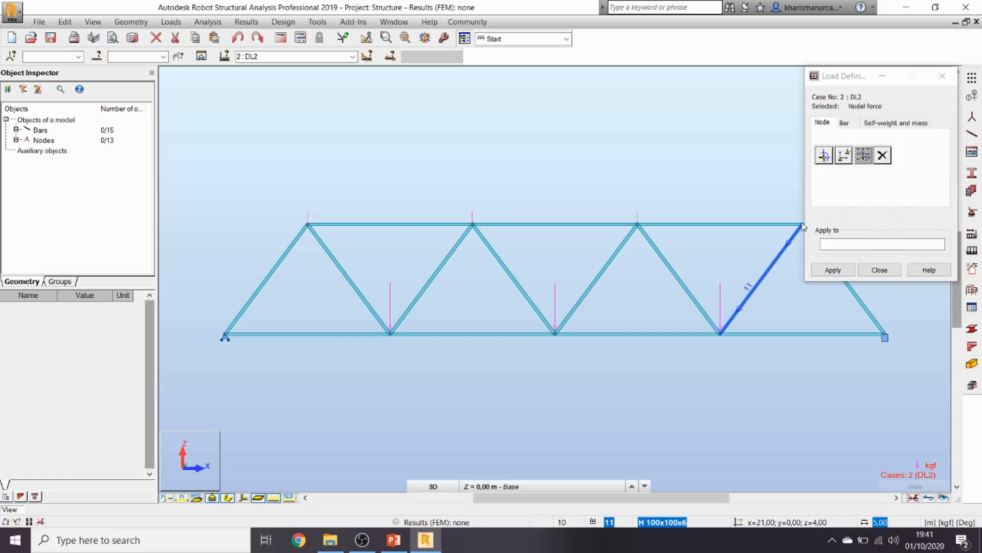
left_click(833, 270)
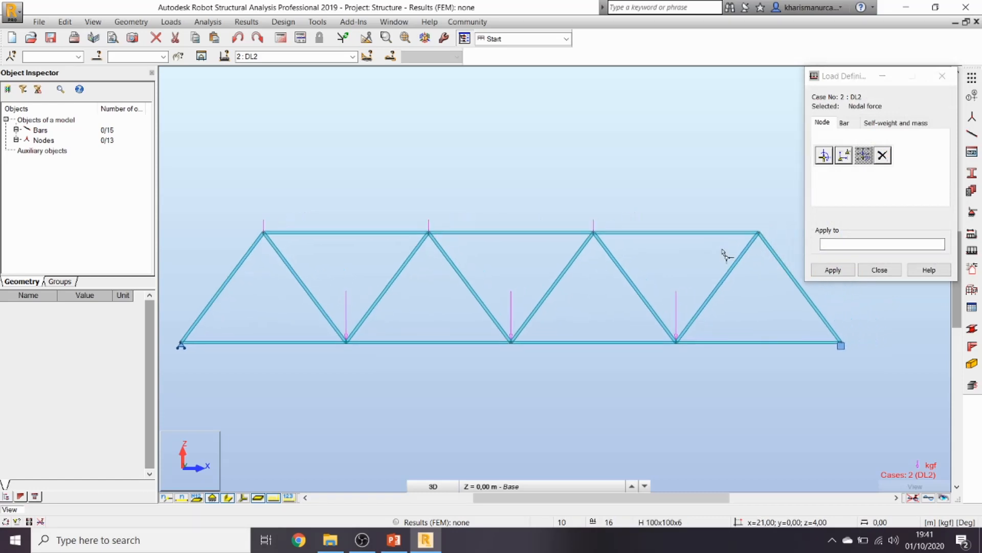
left_click(759, 232)
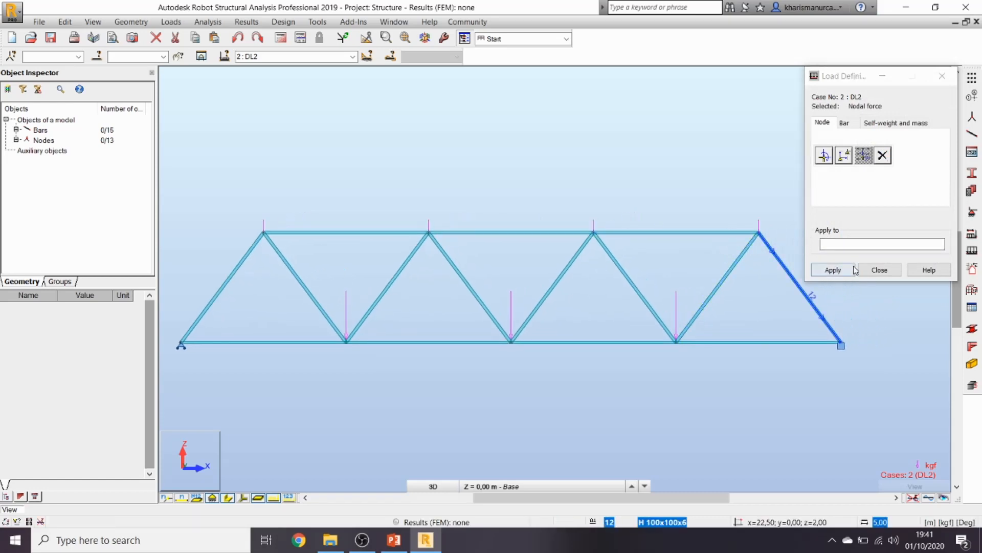
left_click(879, 270)
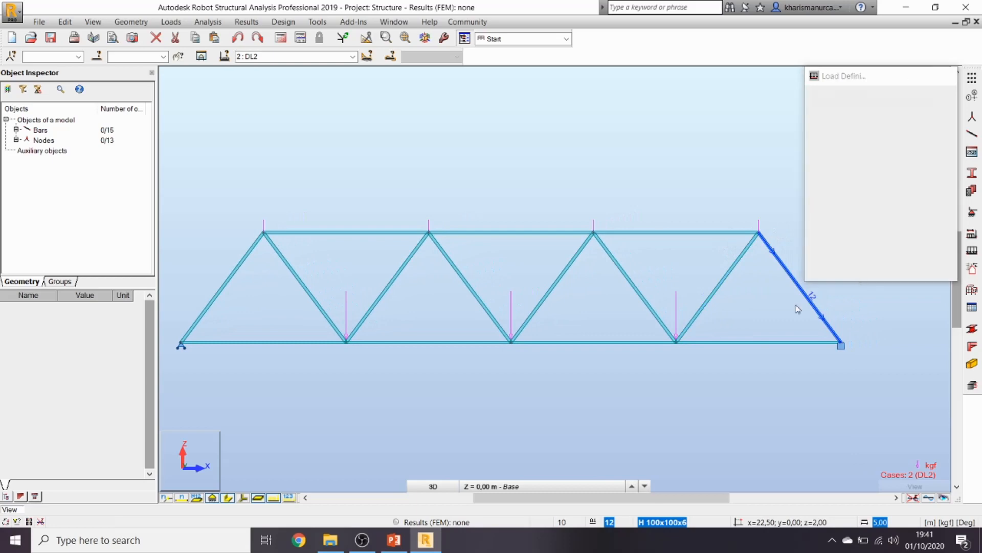
- Display the load values at the loaded truss nodes
left_click(290, 497)
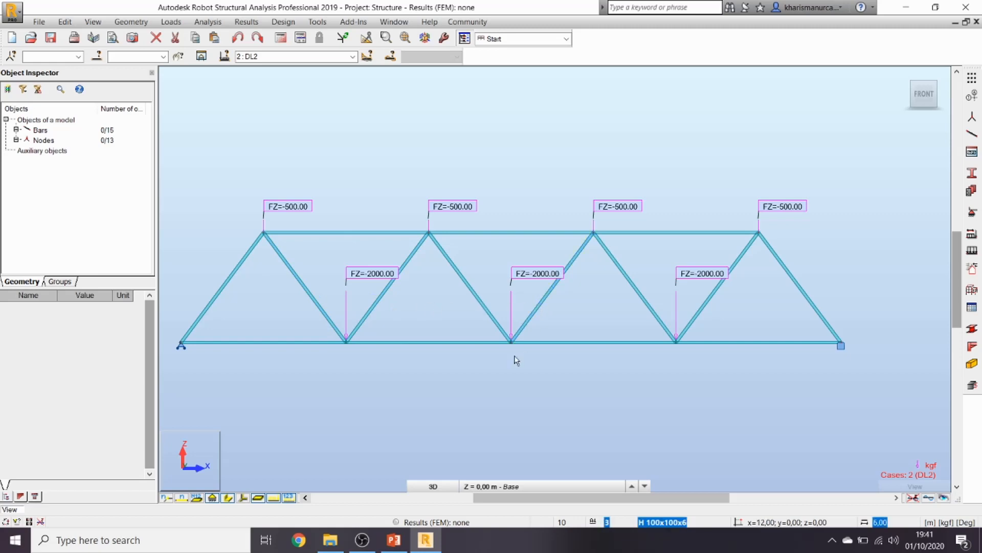
scroll(512, 372, "down", 2)
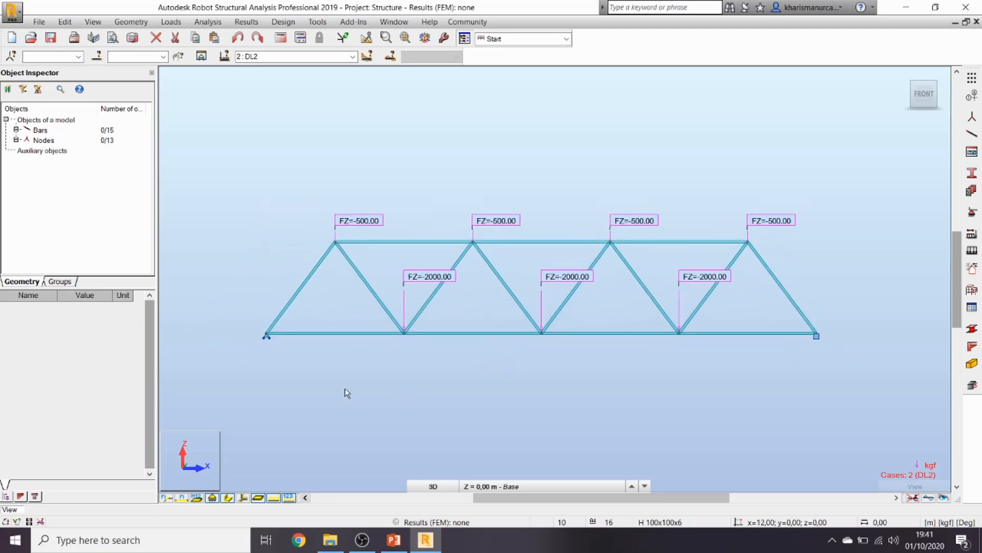
left_click(171, 22)
left_click(190, 94)
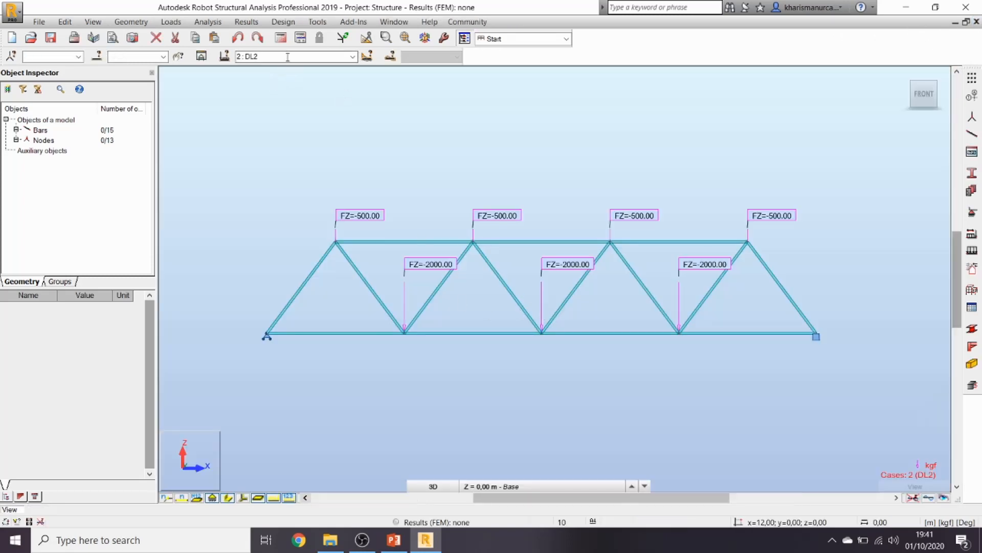
- Run the structural calculation, continuing despite the isolated nodes, and close the calculation messages
left_click(280, 38)
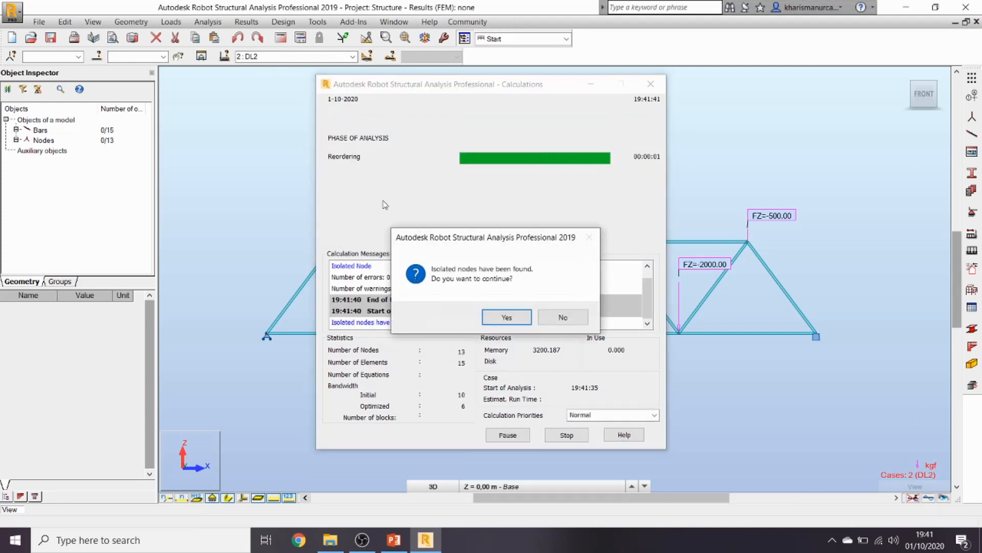
left_click(512, 321)
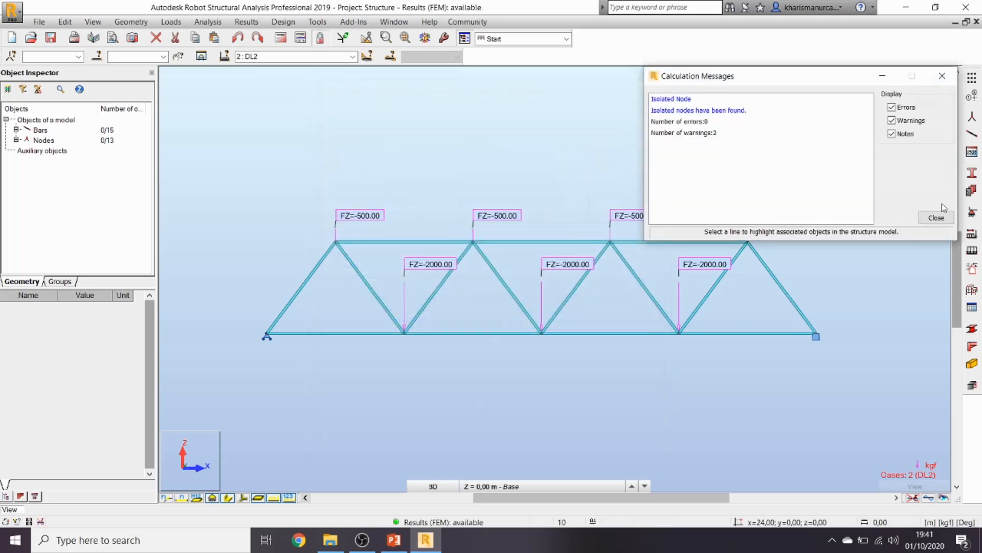
left_click(936, 217)
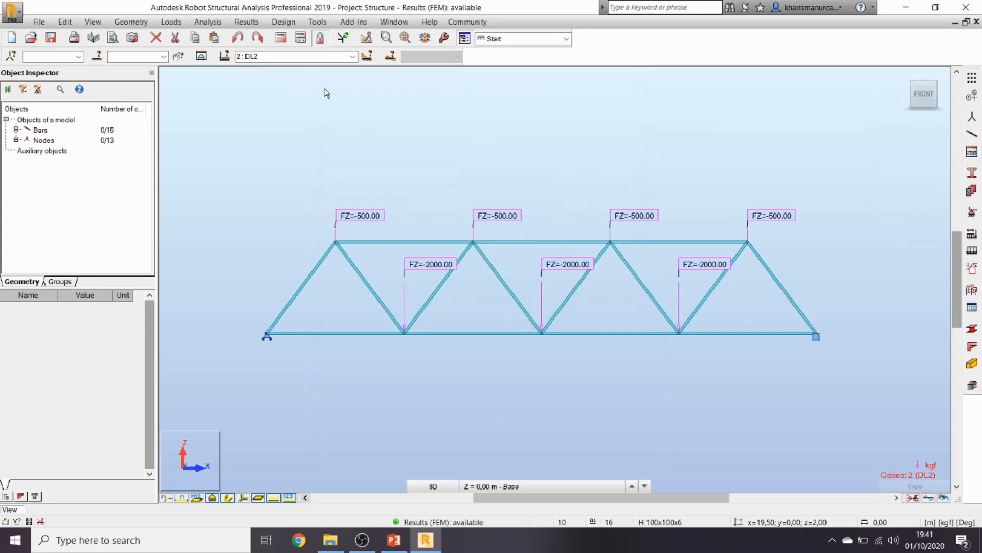
- Hide the load symbols and display the Fx Force diagram with value labels, differentiated positive and negative values, and filled areas
left_click(273, 498)
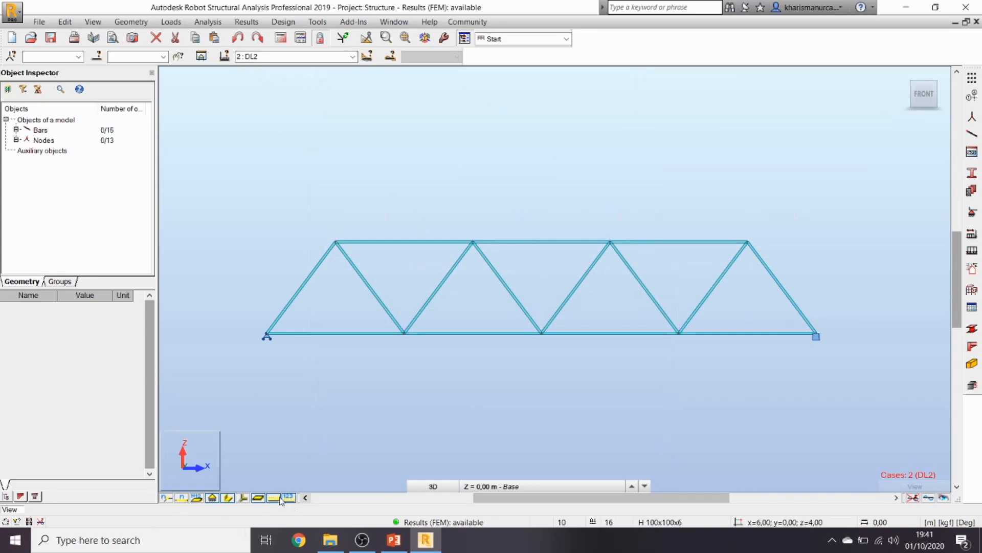
left_click(246, 21)
left_click(274, 68)
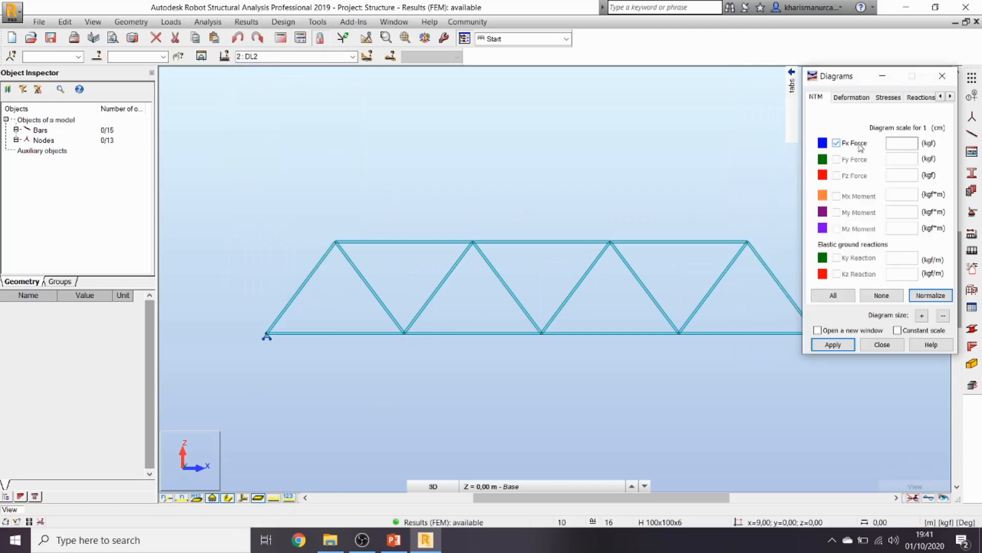
mouse_move(791, 84)
left_click(762, 161)
left_click(878, 157)
left_click(900, 231)
left_click(895, 278)
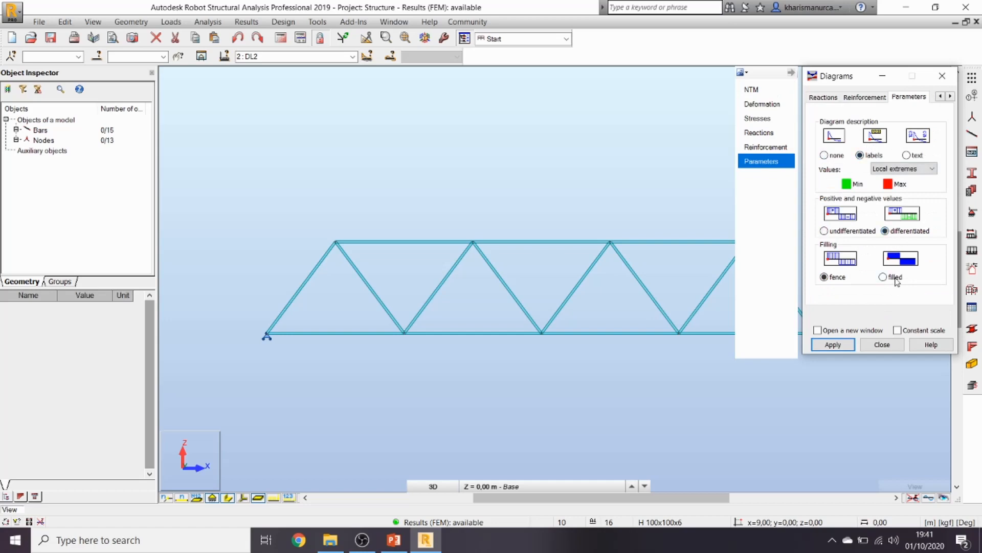
left_click(833, 344)
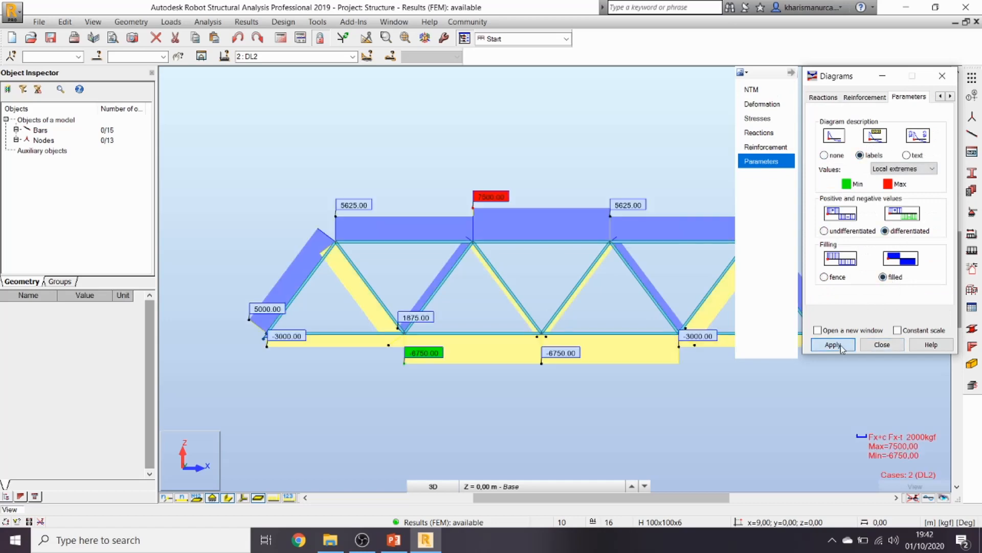
- Display the deformation diagram on the truss with exact deformation for bars and deformation in structure scale, in addition to the Fx diagram
left_click(878, 347)
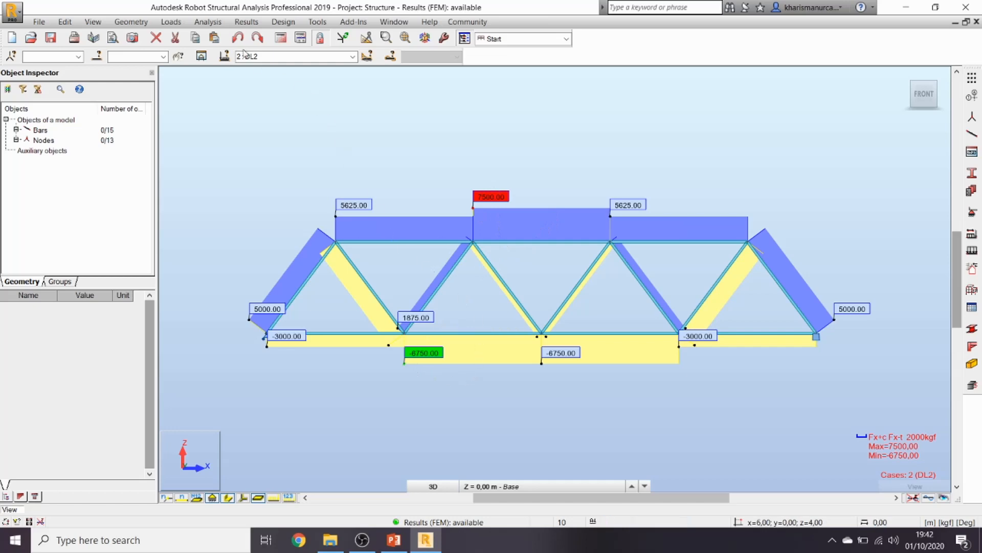
left_click(245, 22)
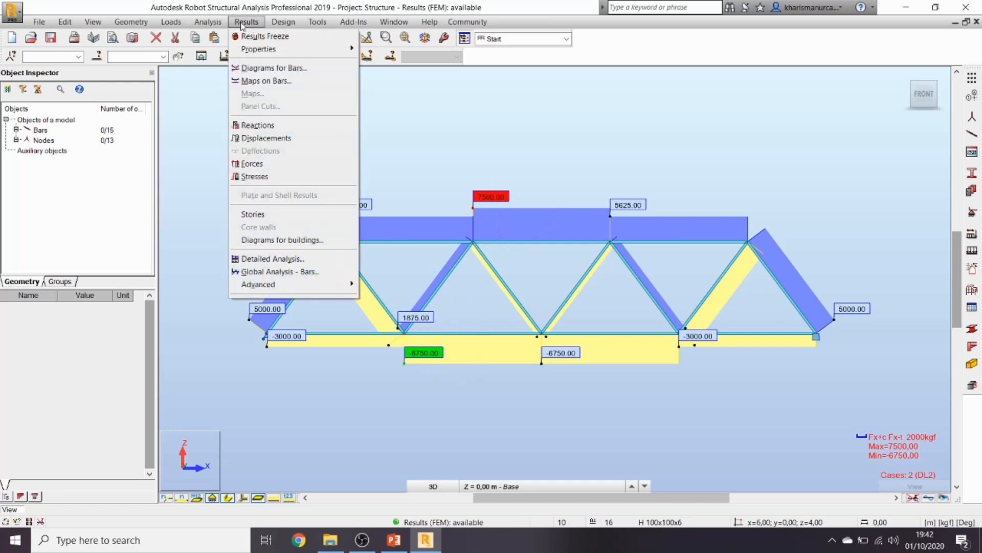
left_click(258, 67)
left_click(744, 105)
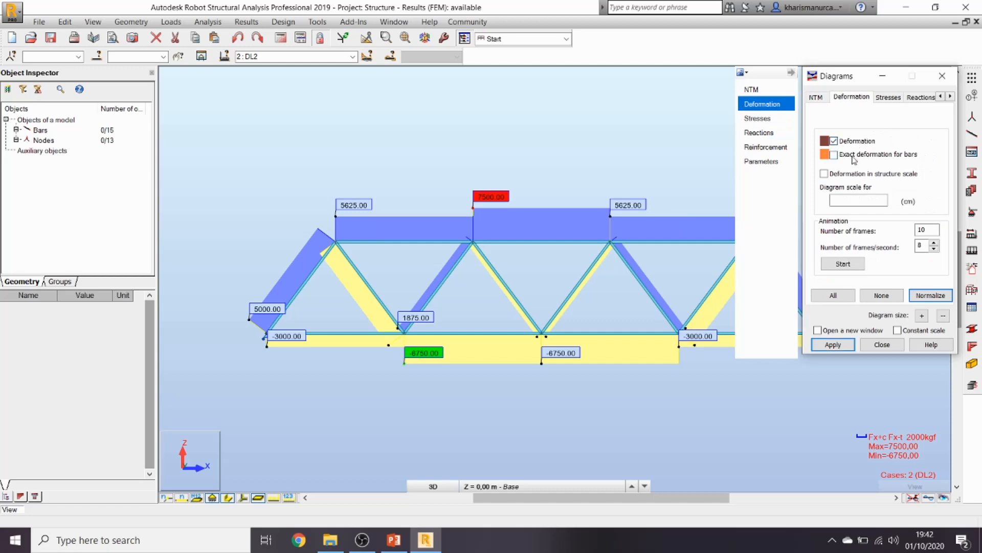
left_click(853, 155)
left_click(862, 175)
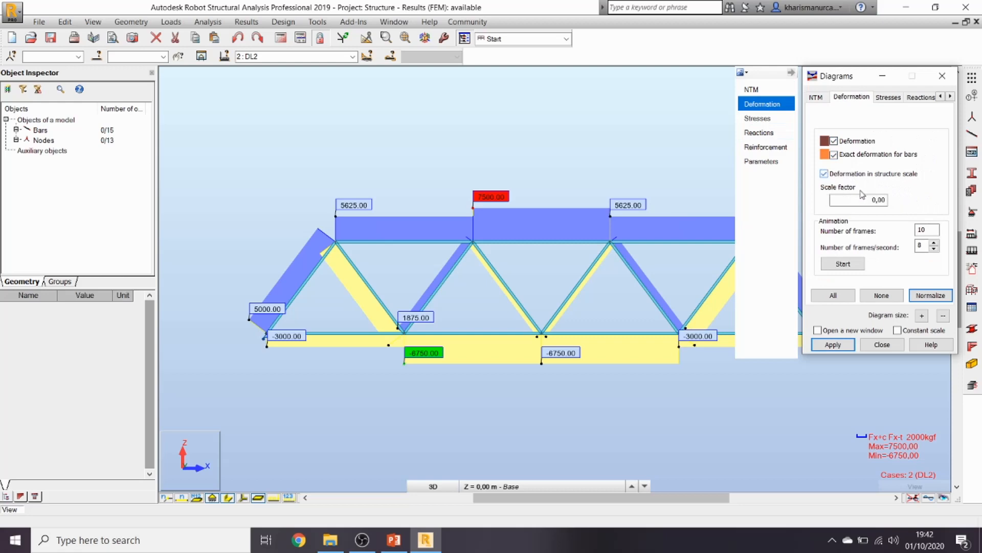
left_click(847, 347)
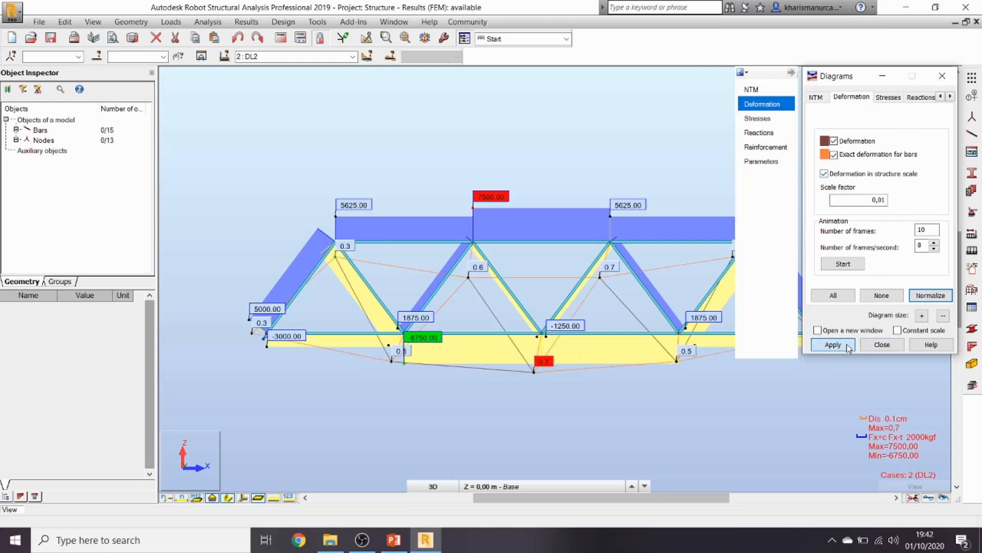
left_click(880, 346)
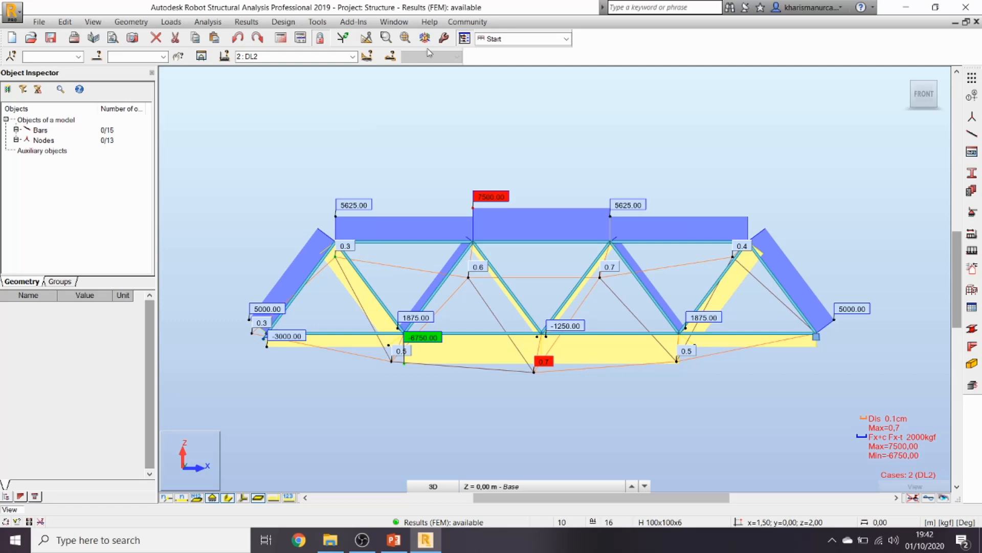
- Check the default materials in the job preferences and the bar sections list without changing them
left_click(317, 22)
left_click(342, 233)
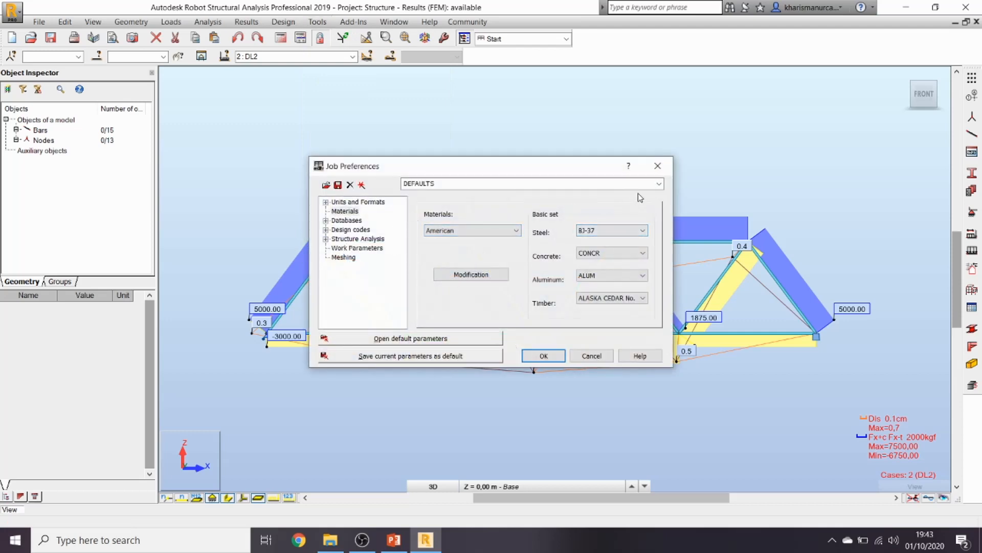
left_click(657, 166)
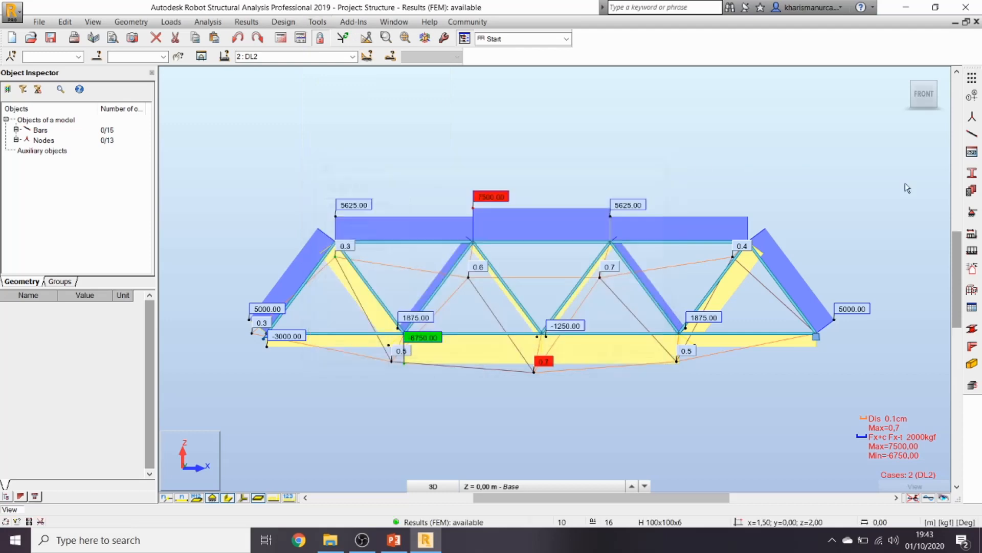
left_click(971, 176)
left_click(533, 63)
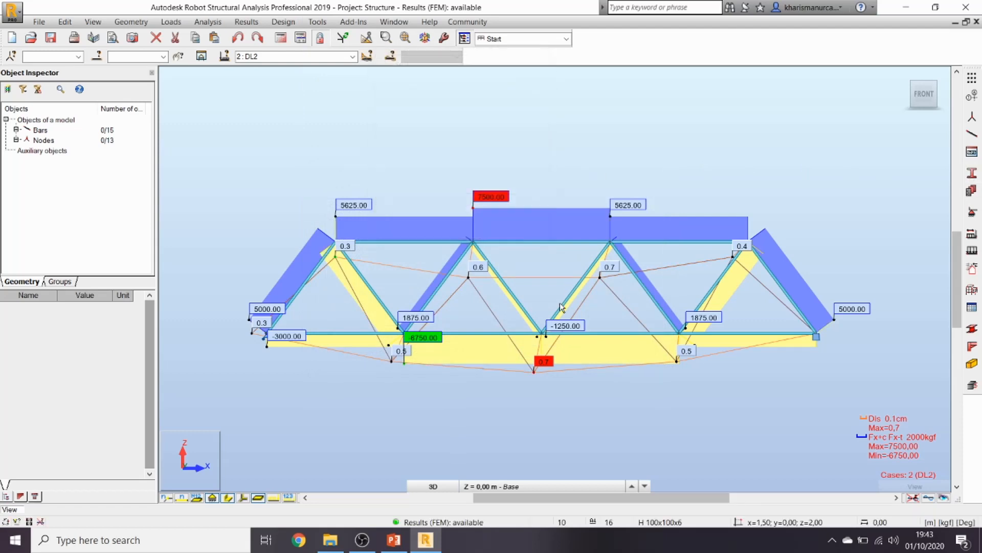
- Set the material of bottom chord bar 2 to BJ-37 in its properties, accepting the change to the result status
left_click(497, 333)
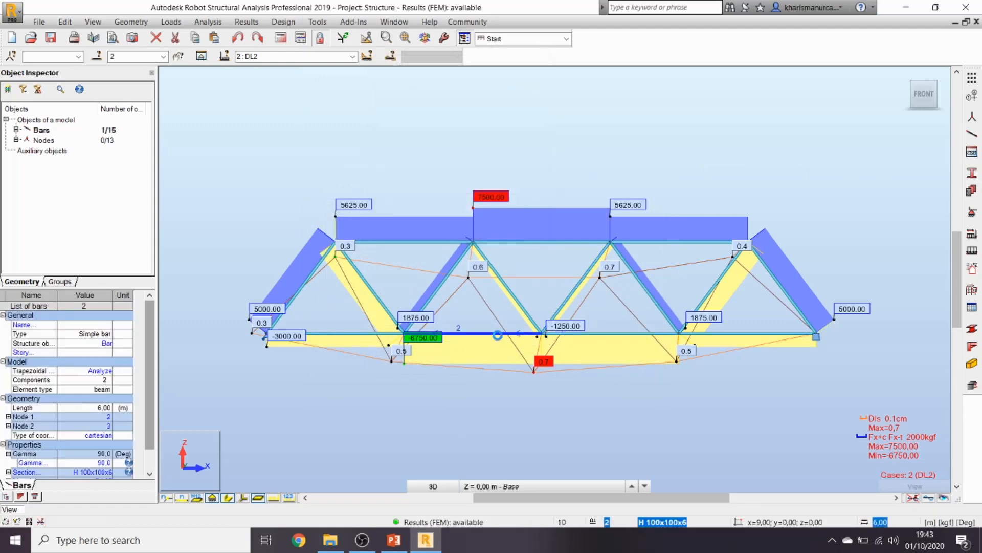
scroll(147, 403, "down", 2)
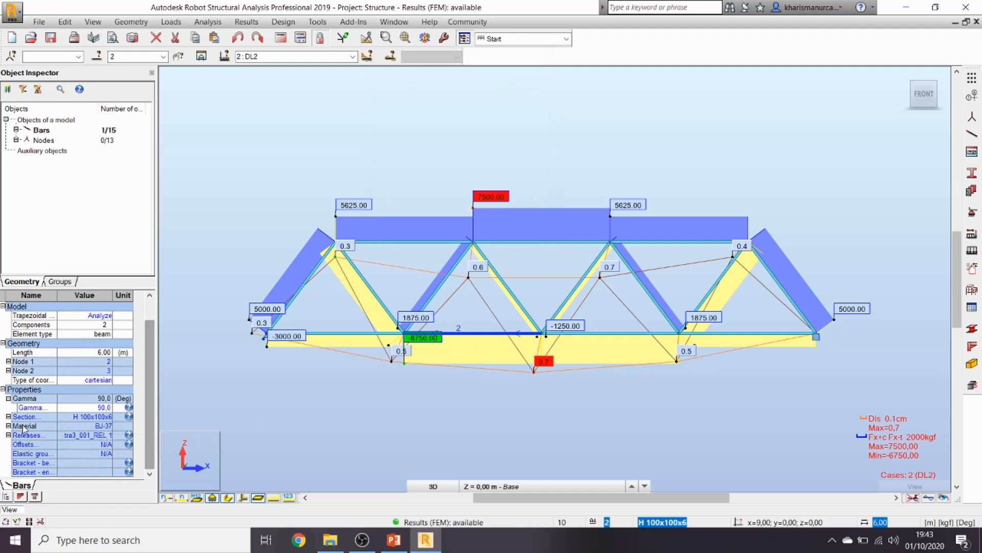
left_click(101, 428)
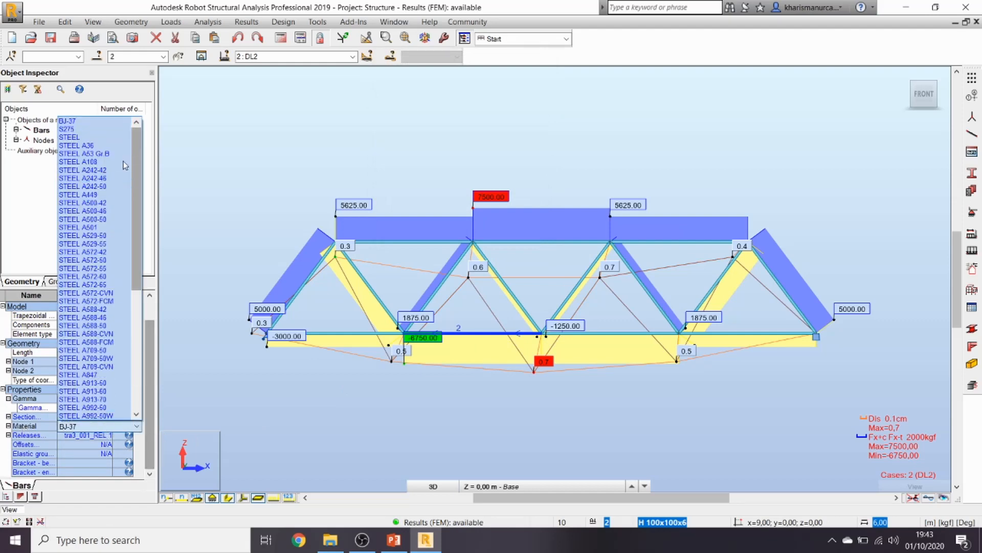
left_click(109, 129)
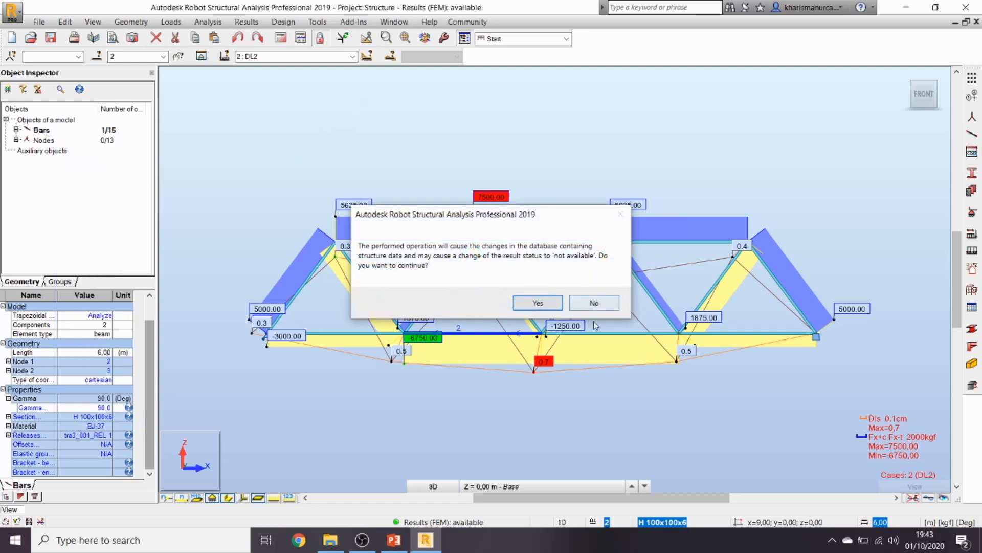
key("Return")
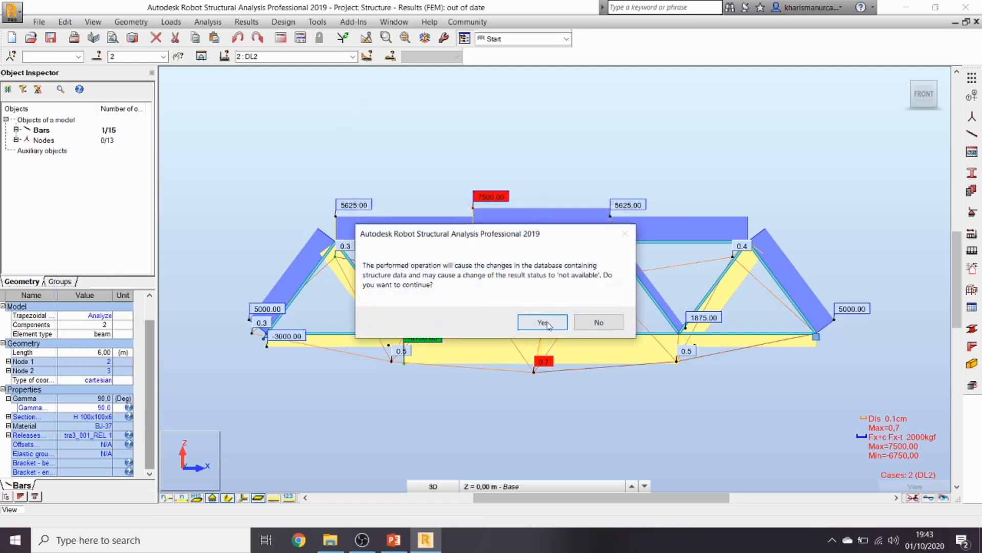
left_click(547, 300)
- Rerun the structural calculation, continuing despite the isolated nodes, then close the calculation messages and deselect the bar
left_click(281, 37)
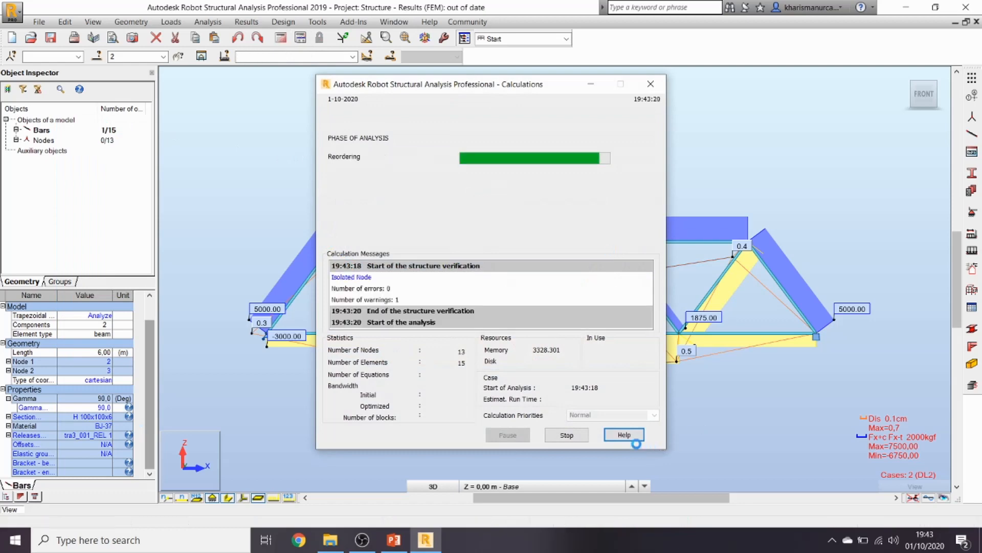
left_click(507, 317)
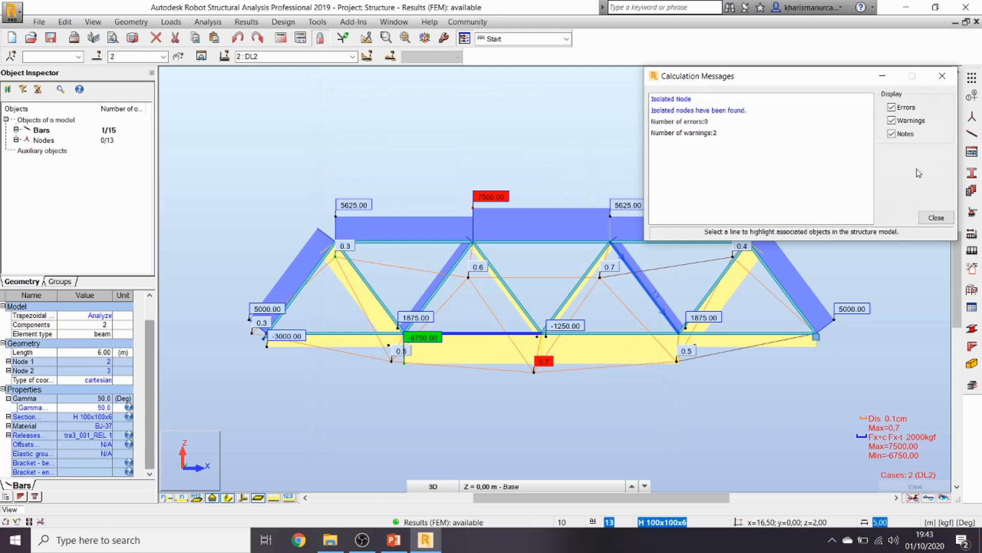
left_click(936, 218)
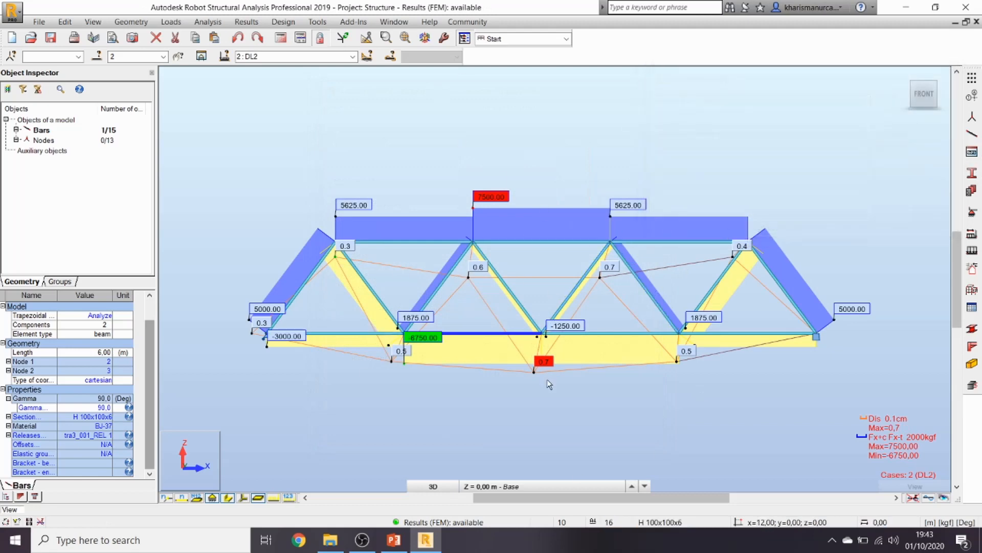
left_click(574, 427)
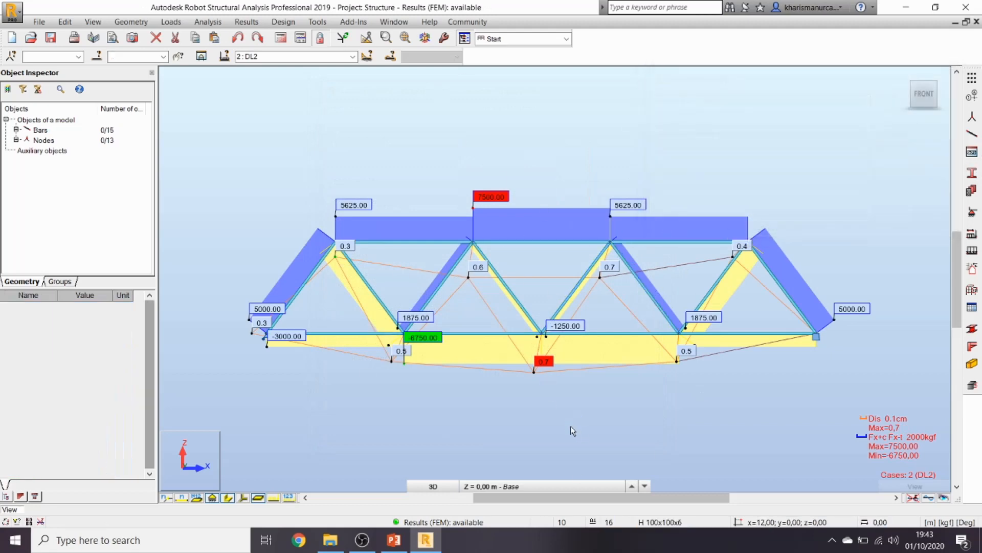